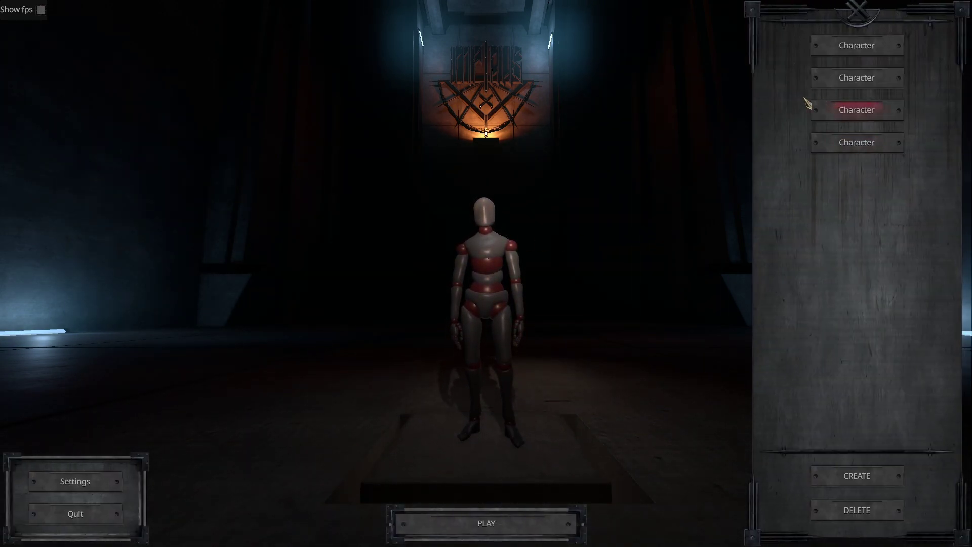
Start the game, walk the character to several spots in the room, and leave through the in-game menu.
click(513, 523)
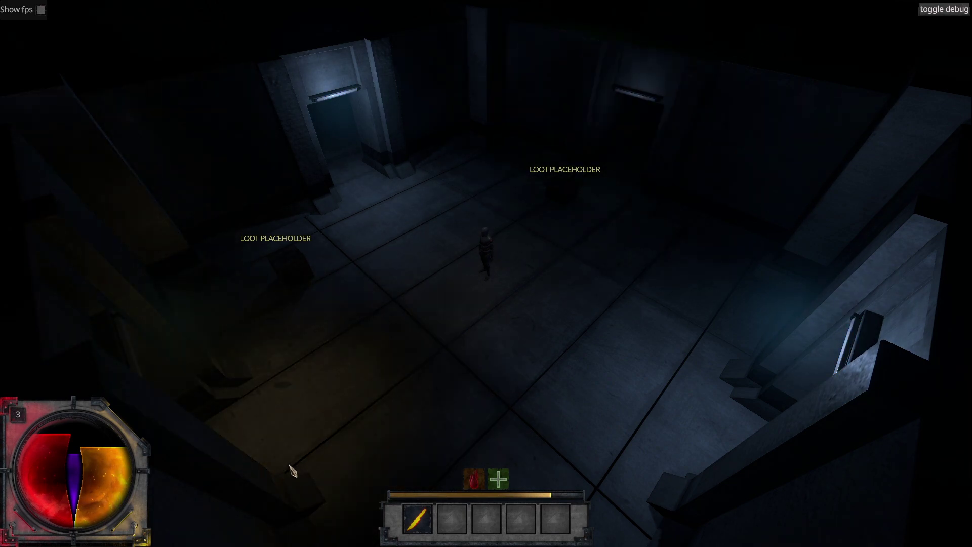
click(569, 372)
click(354, 274)
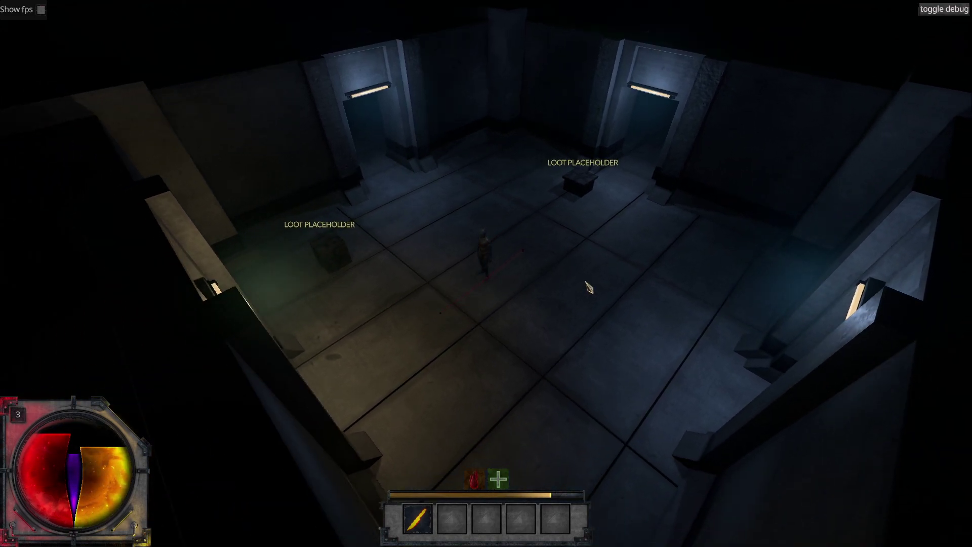
click(585, 281)
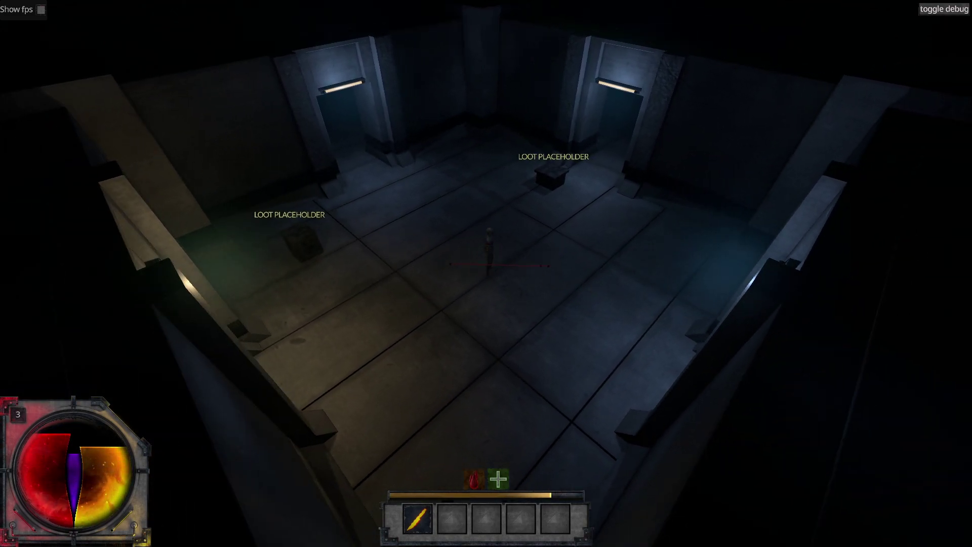
key(Escape)
click(511, 318)
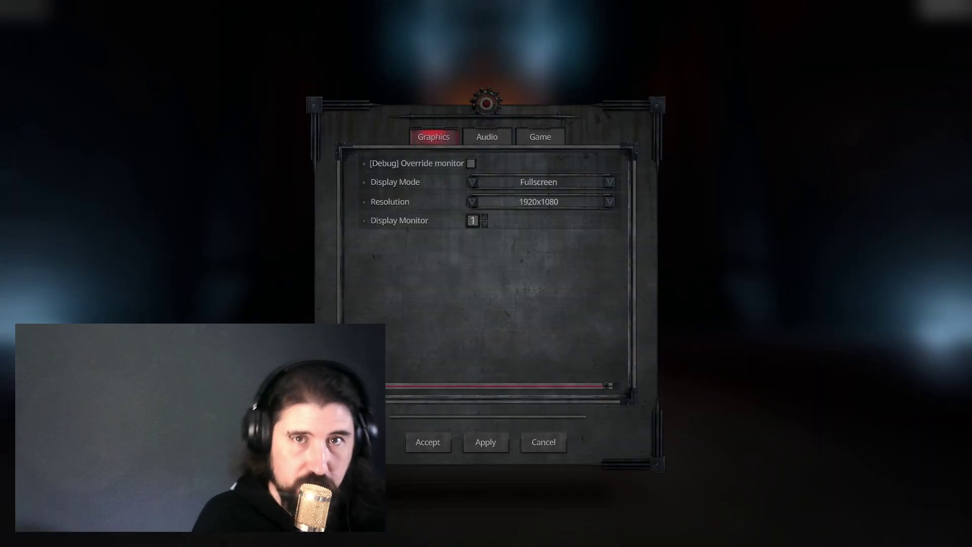
Set the graphics Display Mode to Windowed and apply the change.
click(497, 149)
click(441, 144)
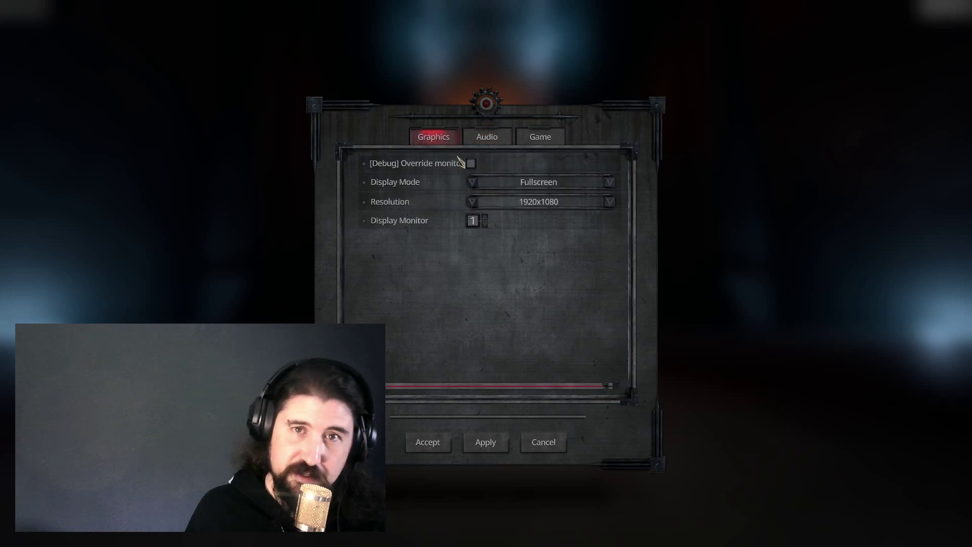
click(532, 185)
click(525, 209)
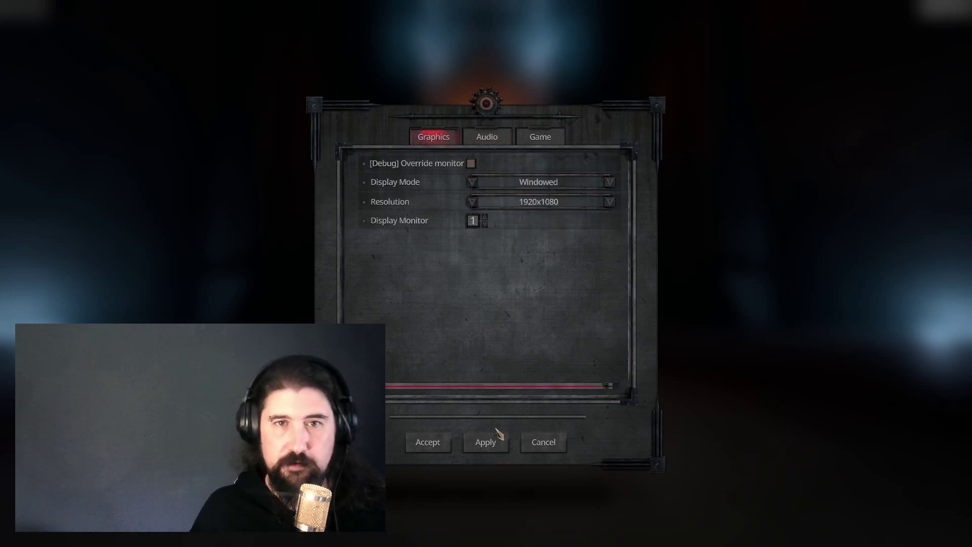
click(486, 442)
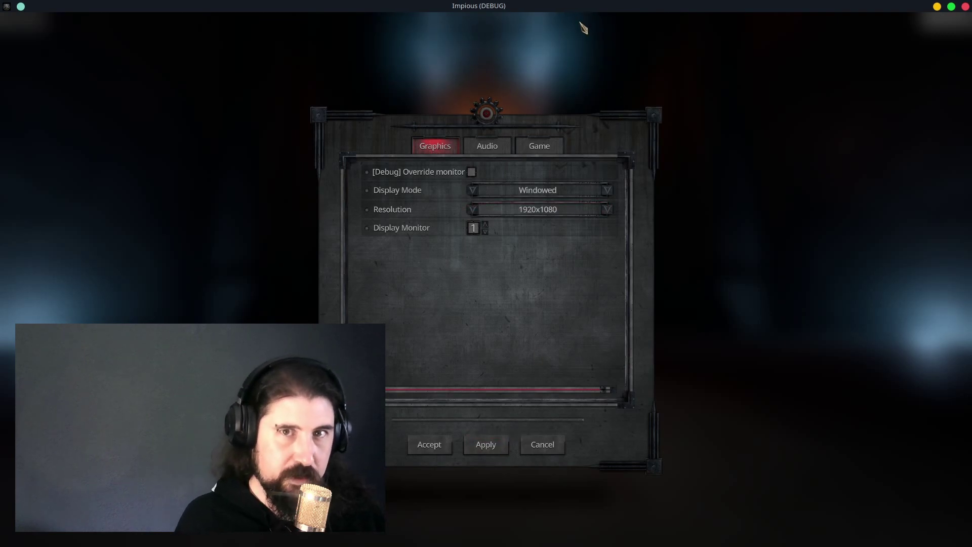
Set the window resolution to 1366x768 and apply it.
click(558, 210)
click(547, 237)
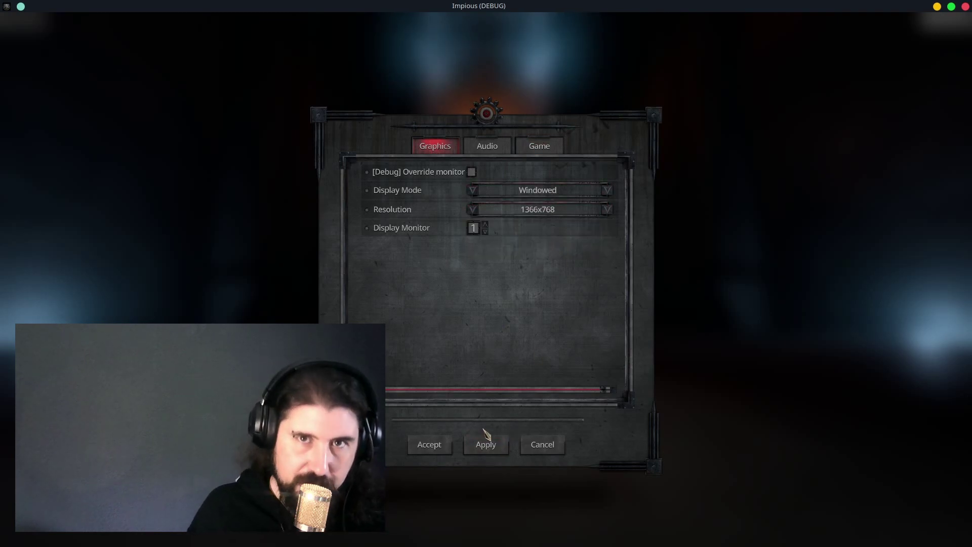
click(486, 444)
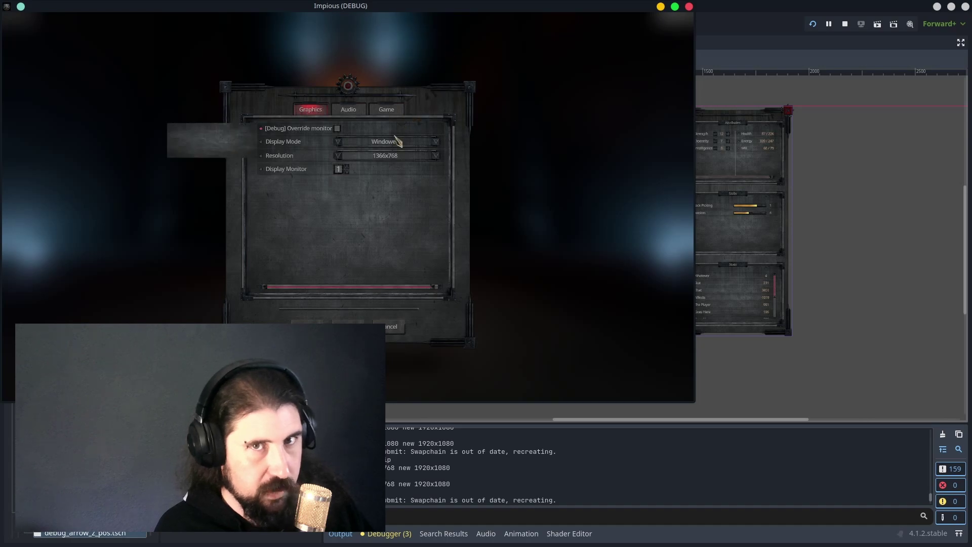
Restore the 1920x1080 resolution and Fullscreen display mode, and apply them.
click(384, 156)
click(392, 168)
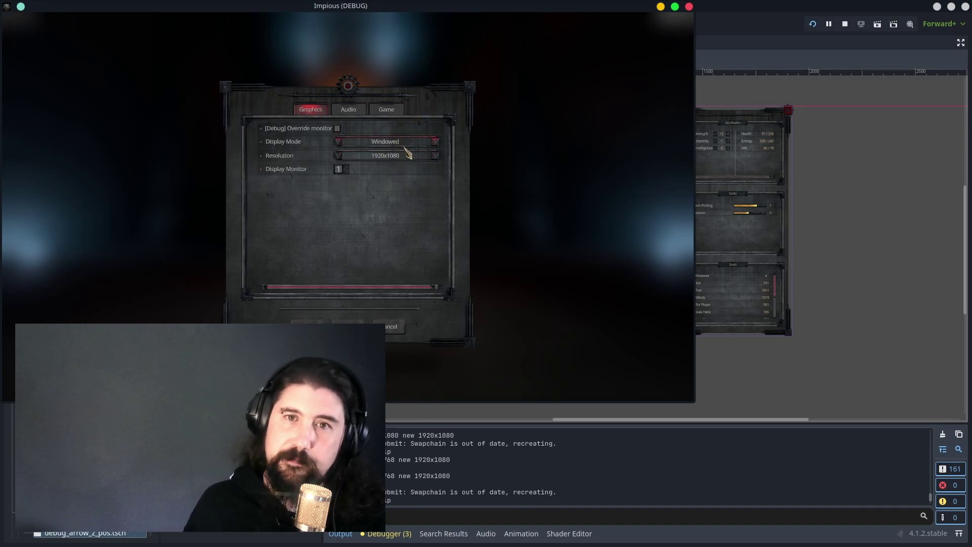
click(348, 327)
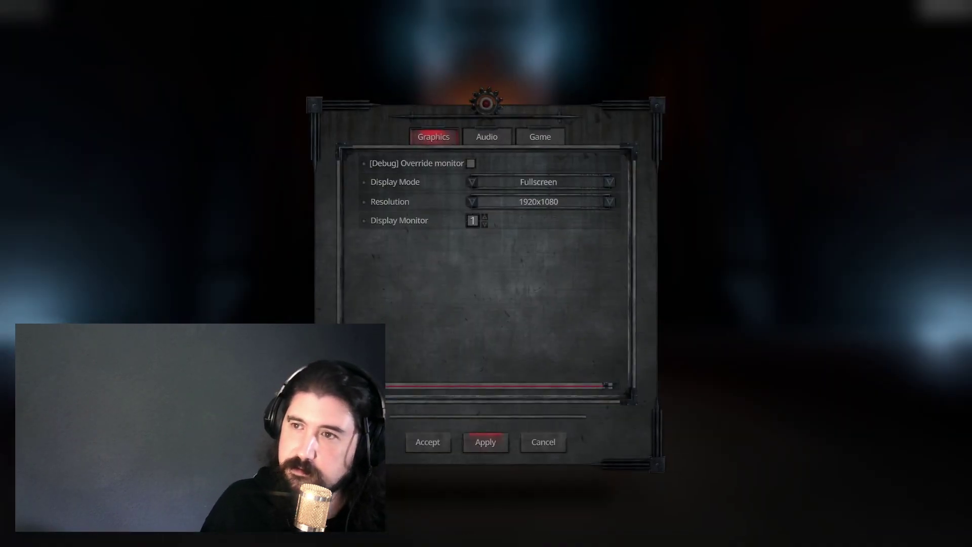
Go through the graphics options, trying the debug monitor override on and off, the display mode choices and the monitor number.
click(487, 139)
click(434, 138)
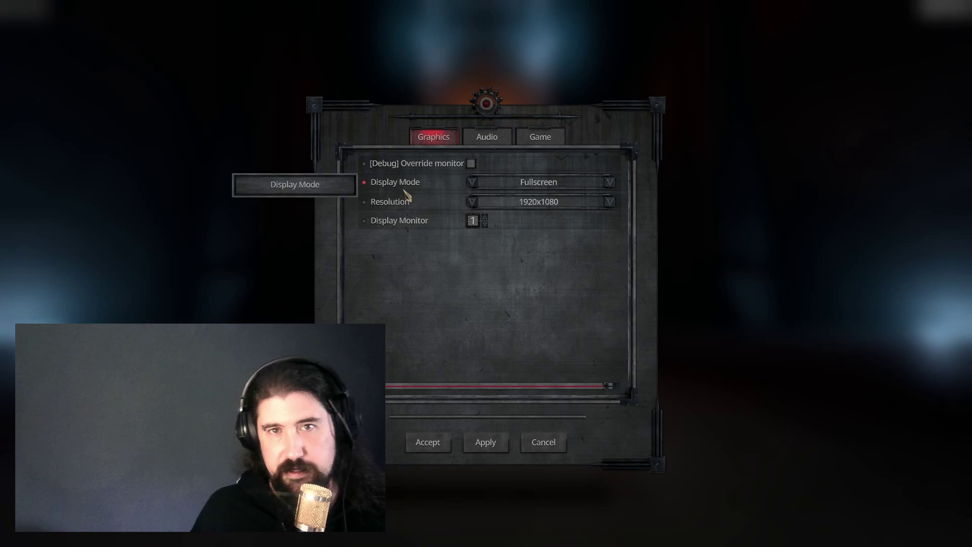
click(472, 164)
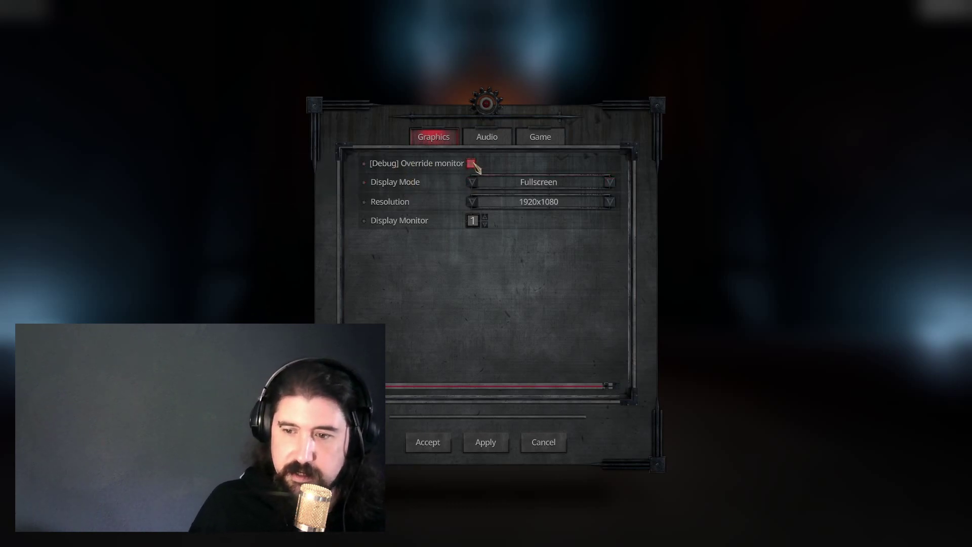
click(471, 163)
click(489, 184)
click(520, 195)
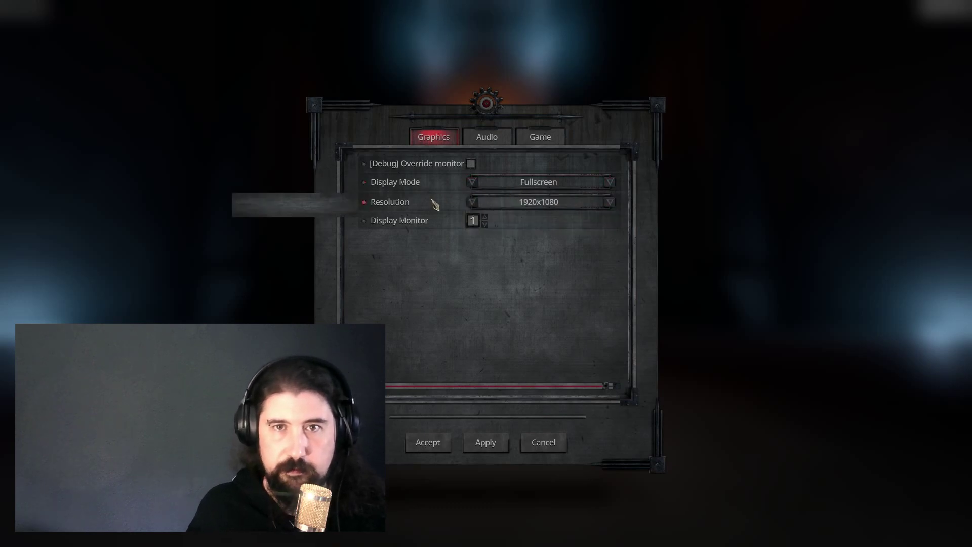
click(485, 218)
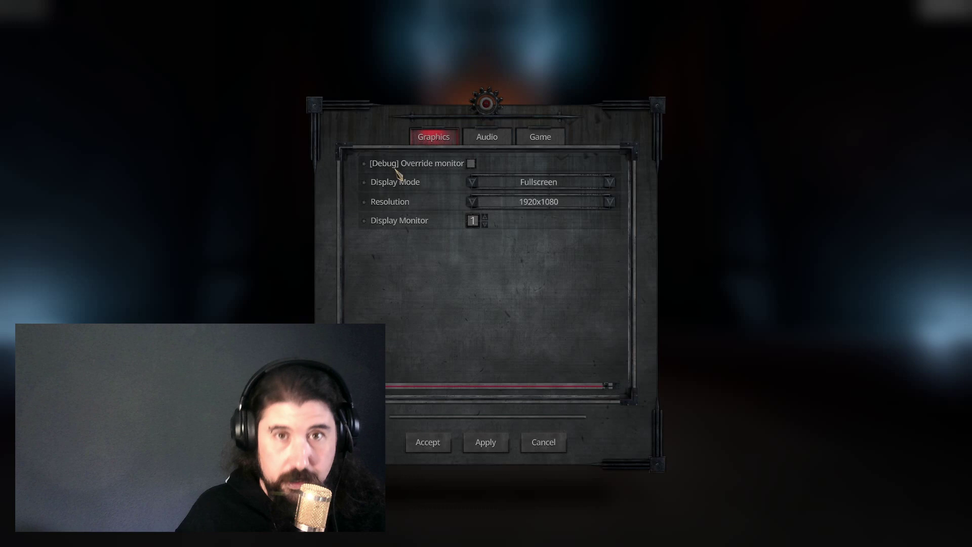
Look over the Audio settings and set the game language to Español.
click(487, 137)
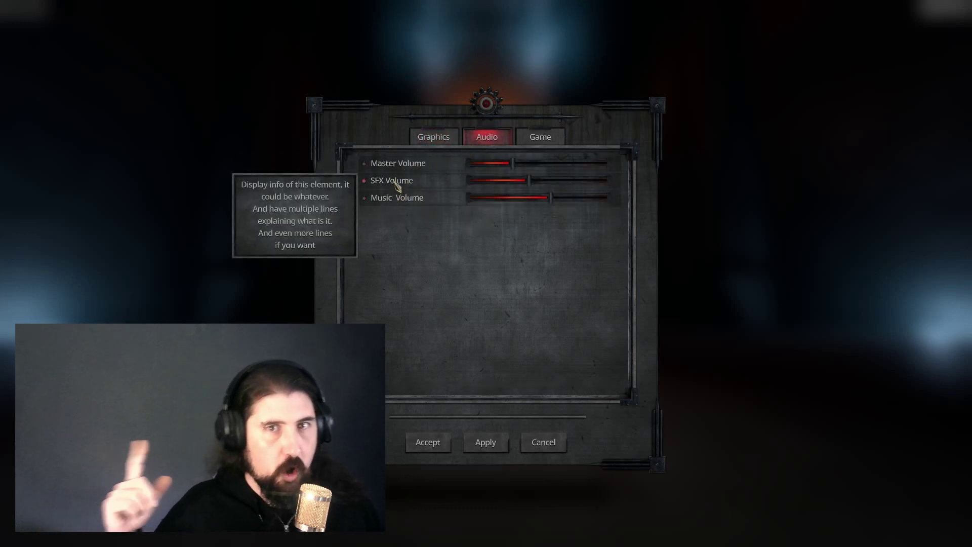
click(541, 137)
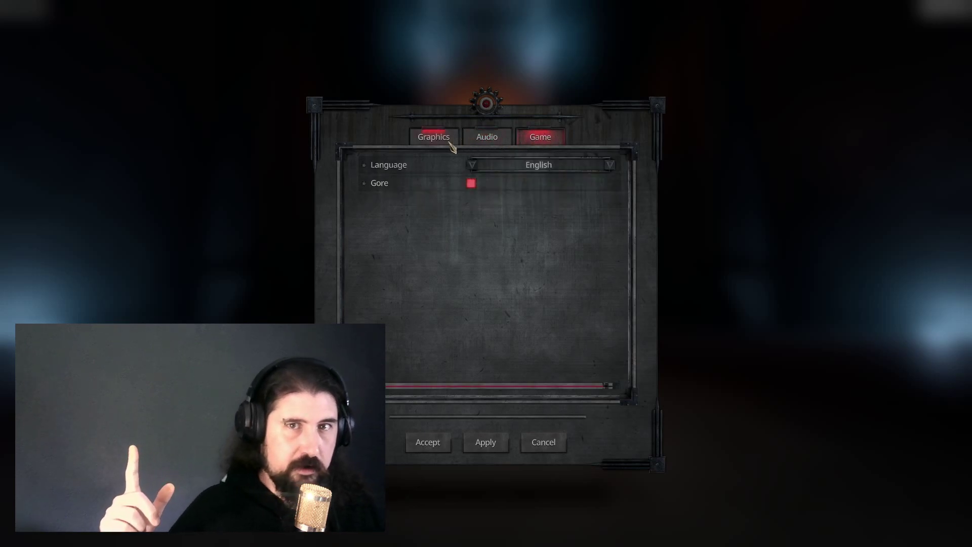
click(530, 165)
click(524, 194)
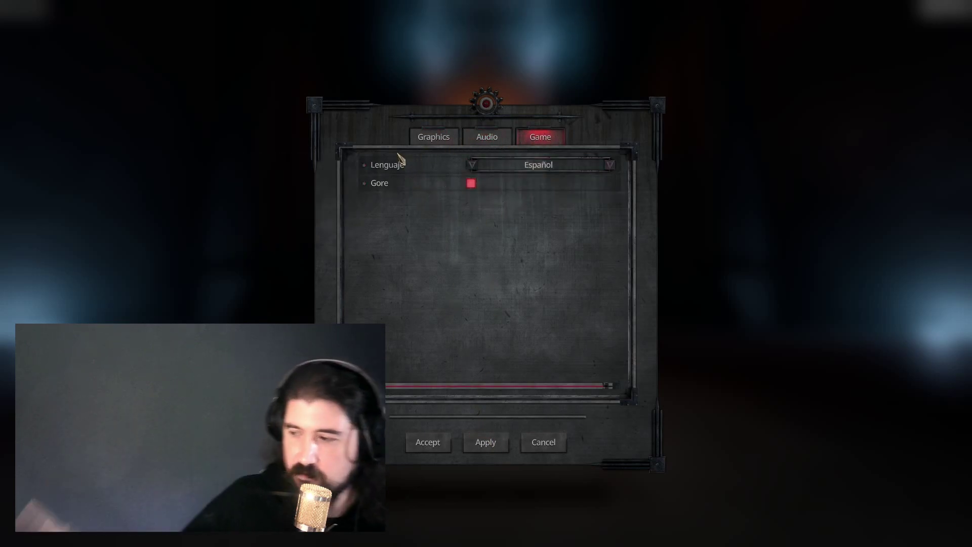
Check the translated labels of the audio, graphics and game settings.
click(487, 139)
click(437, 143)
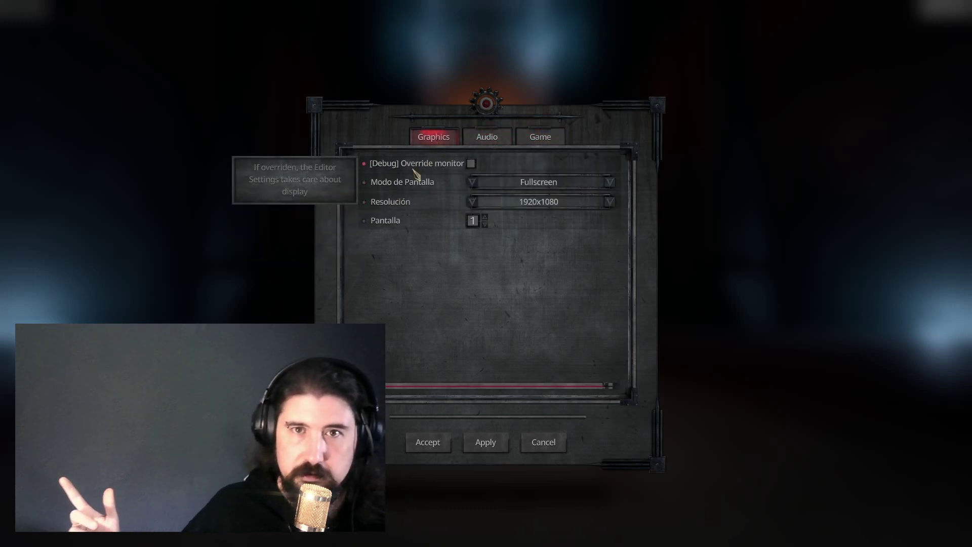
click(537, 143)
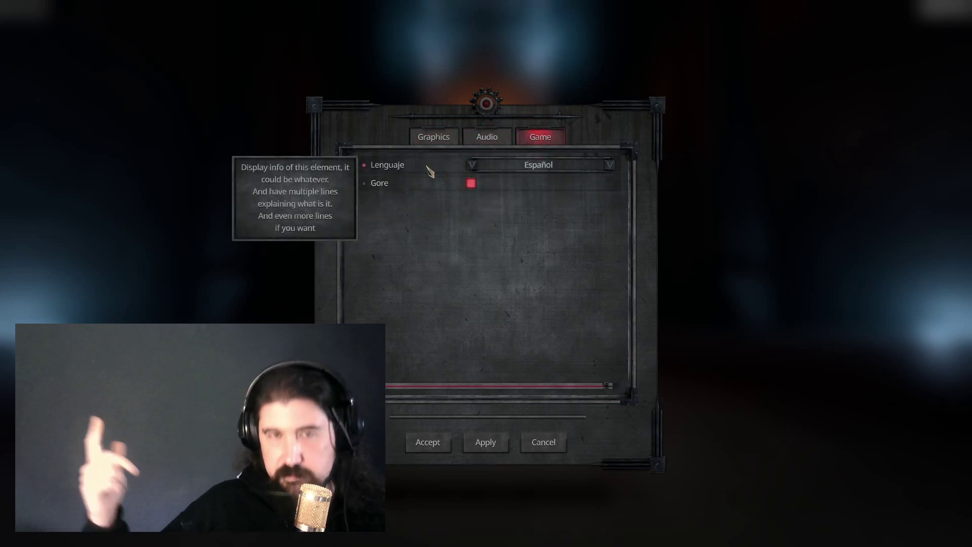
Set the game language to English, accept the settings and return to the character selection.
click(499, 164)
click(515, 179)
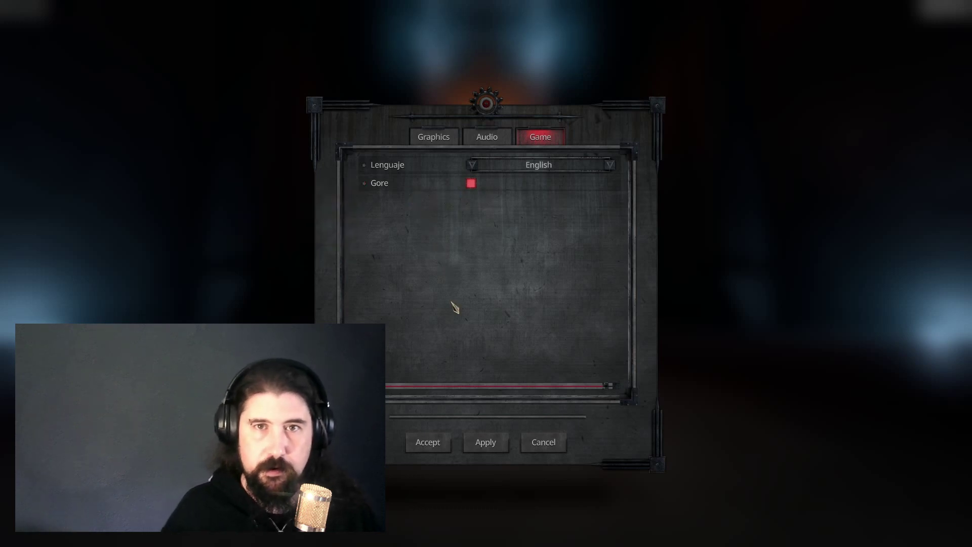
click(428, 443)
click(457, 280)
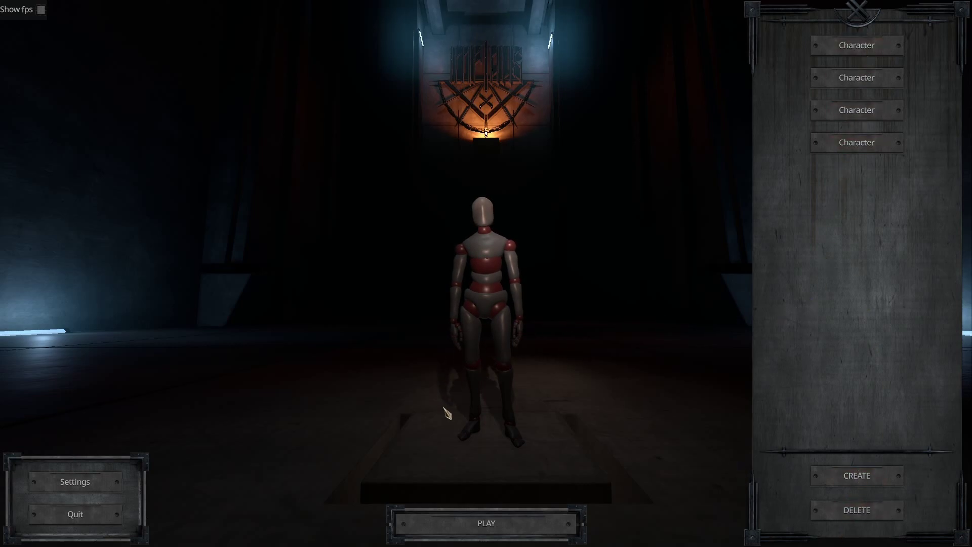
Start the game and inspect the descriptions of the red status effect and the skill in the first action bar slot.
click(471, 530)
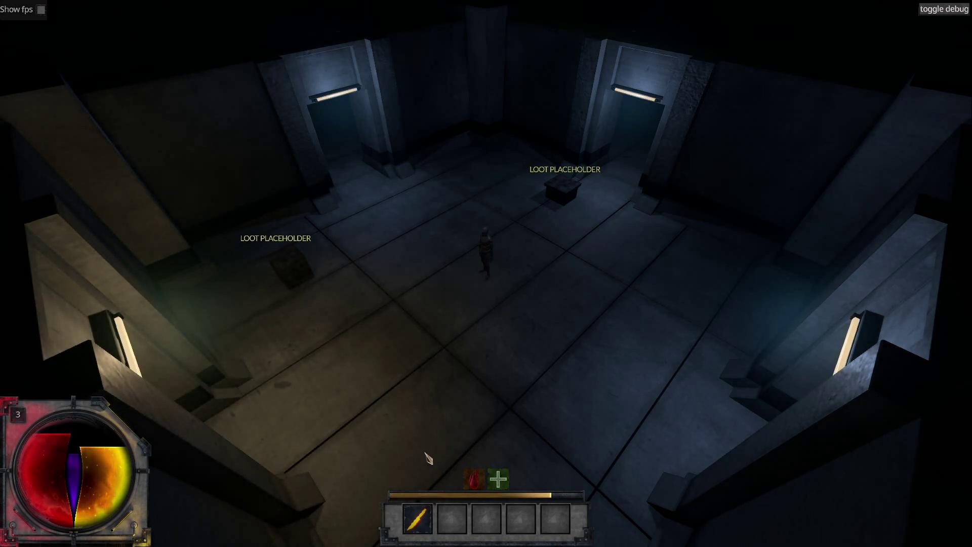
mouse_move(475, 479)
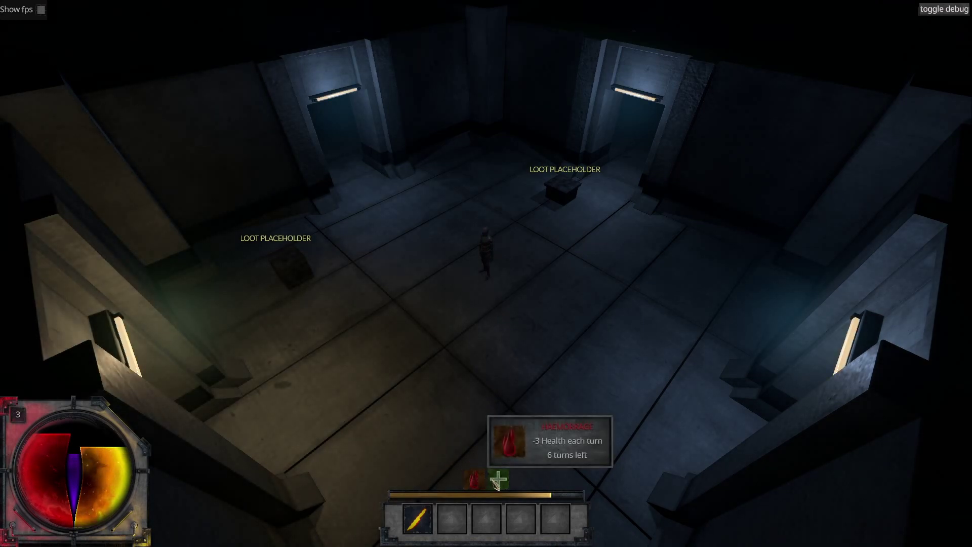
mouse_move(431, 515)
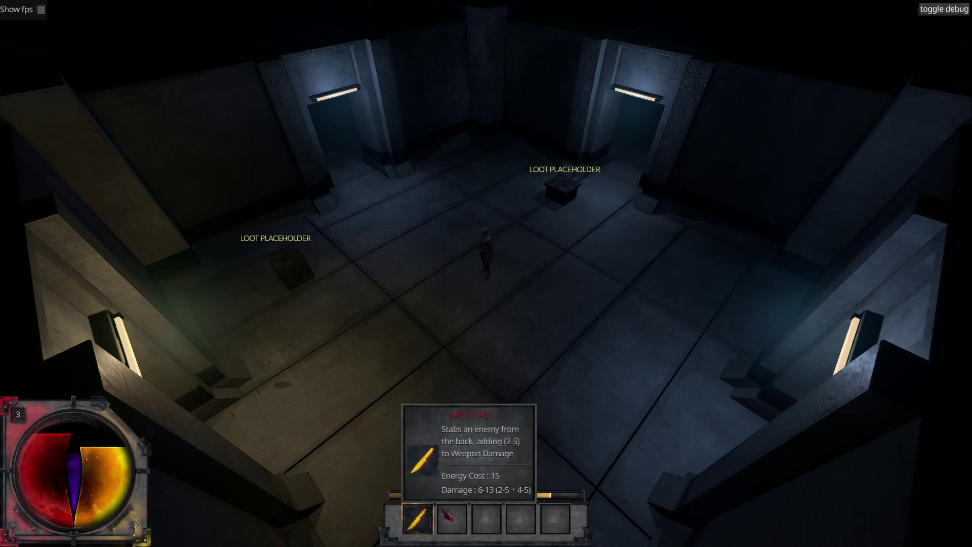
drag(452, 517, 486, 518)
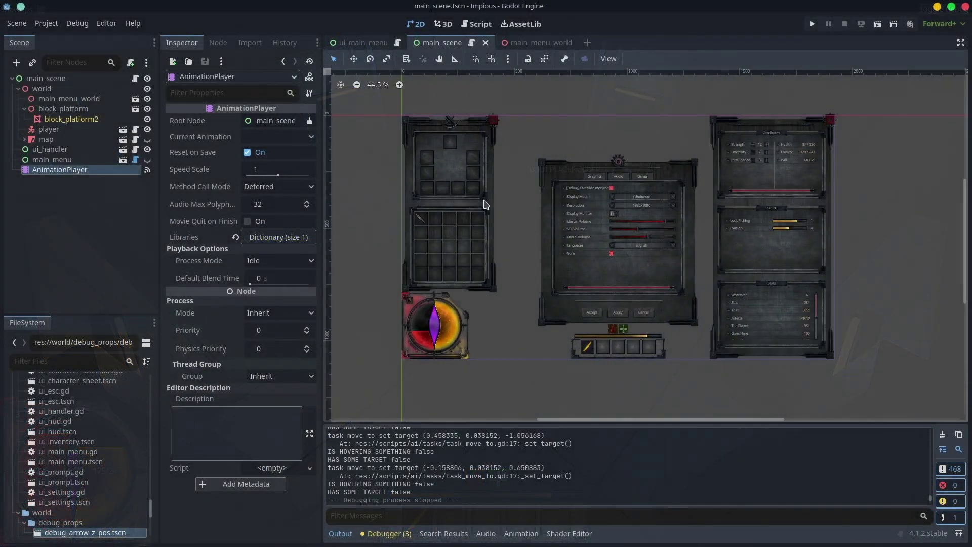
In the Godot editor, select the ui_handler node in main_scene and open its scene.
scroll(484, 204, up, 4)
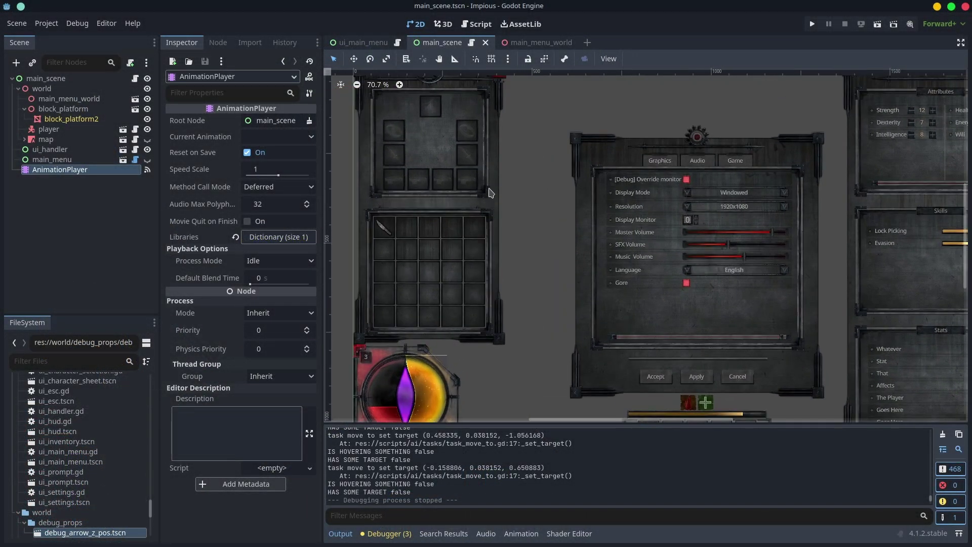
click(508, 201)
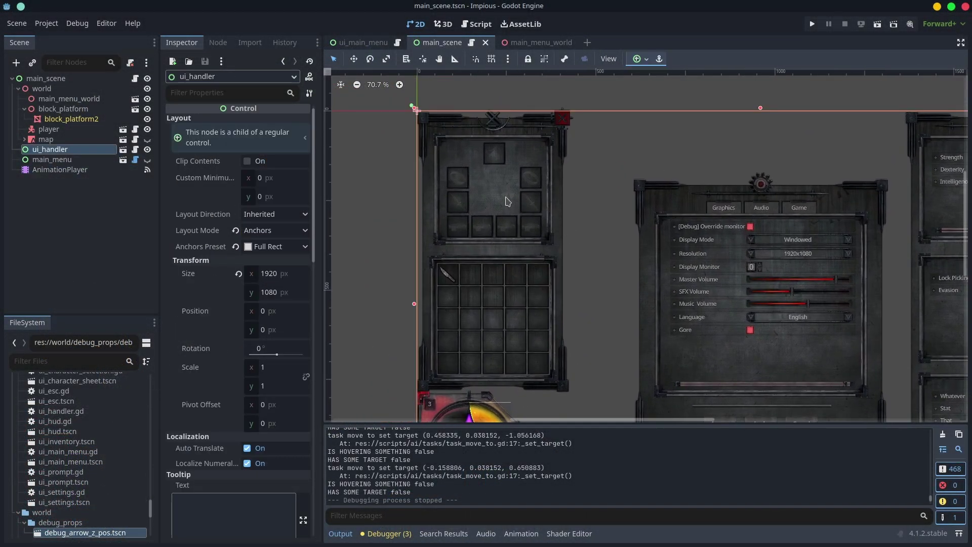
click(123, 150)
mouse_move(541, 200)
middle_down()
mouse_move(502, 183)
mouse_move(528, 186)
middle_up()
Select the ui_hud node in the ui_handler scene and open its own scene.
click(381, 177)
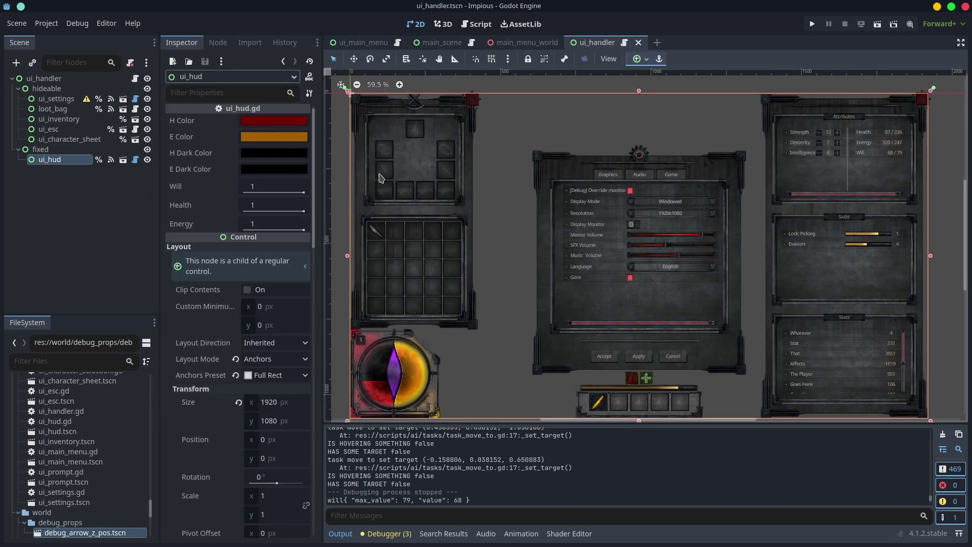
click(123, 160)
middle_drag(494, 301, 562, 178)
scroll(535, 248, up, 3)
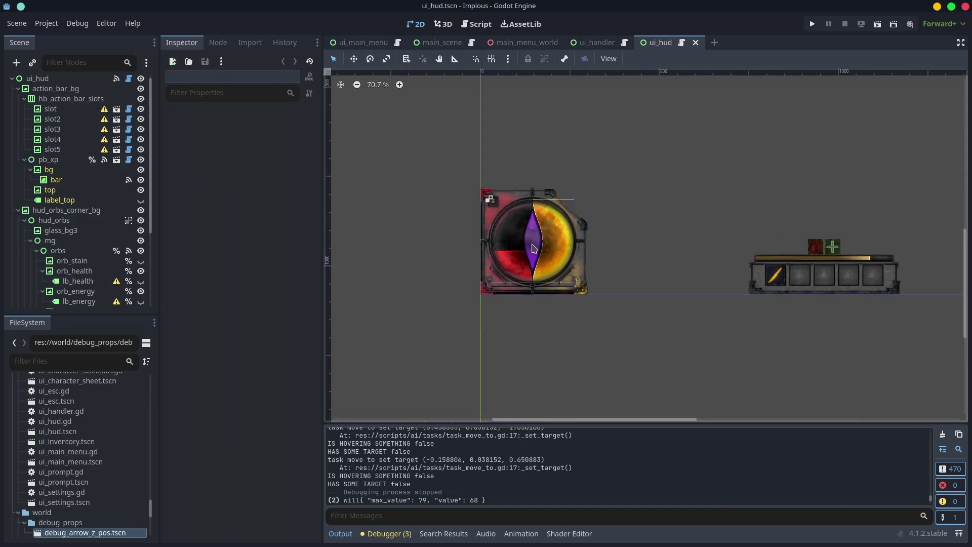
Select the orbs and the first action bar slot in the ui_hud scene, and open the scene of slot2.
click(534, 249)
middle_drag(661, 251, 494, 284)
click(615, 317)
scroll(556, 272, down, 2)
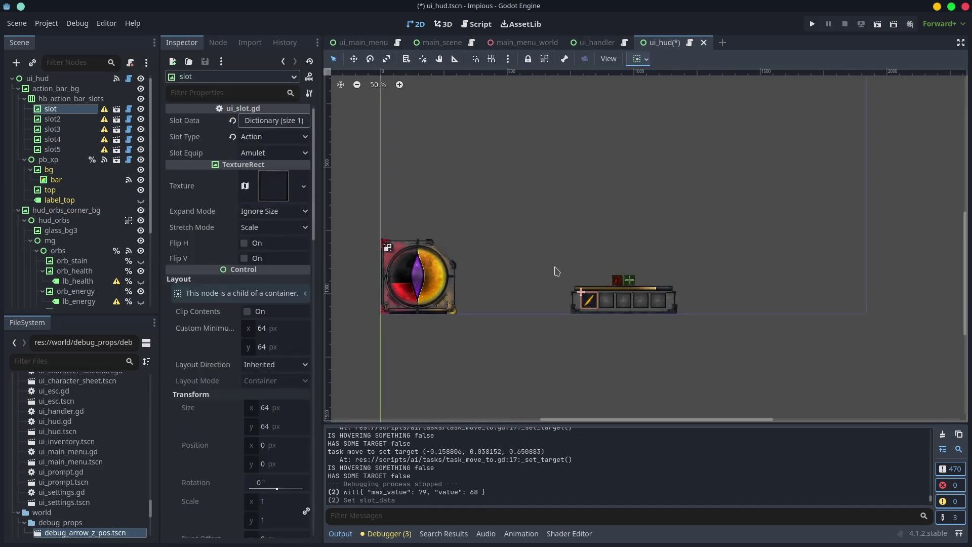
click(116, 119)
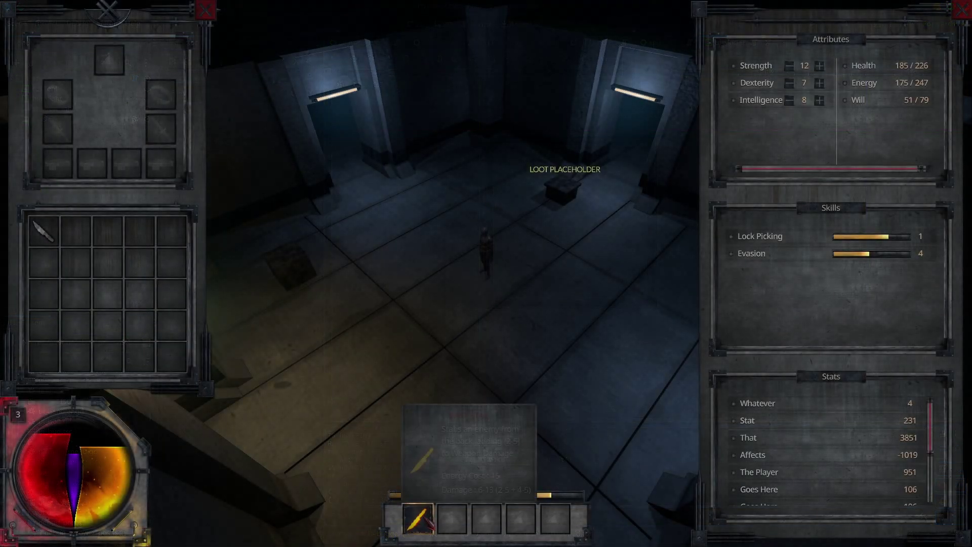
Back in the Impious game, inspect the action bar slots, the status effect, the experience bar and the Strength attribute's description.
click(452, 519)
click(453, 518)
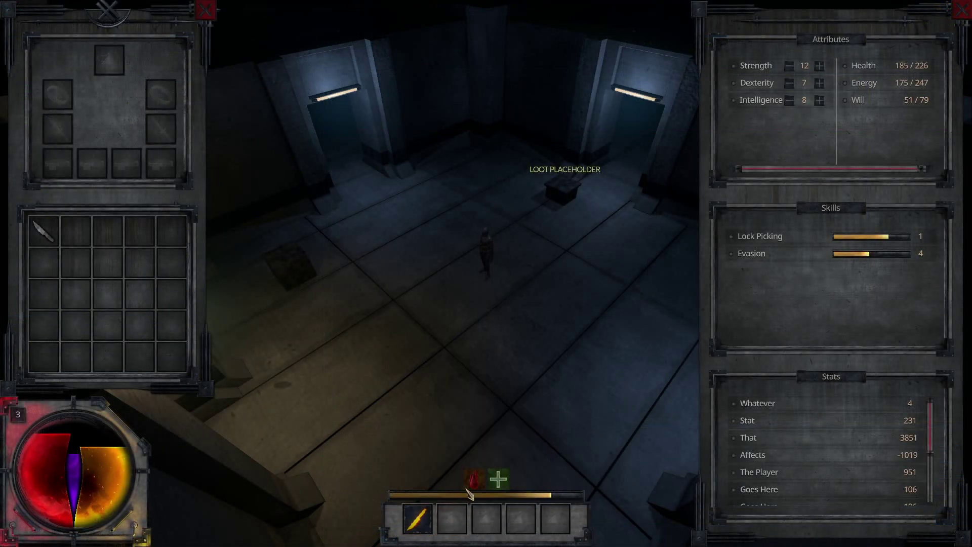
mouse_move(476, 481)
mouse_move(483, 499)
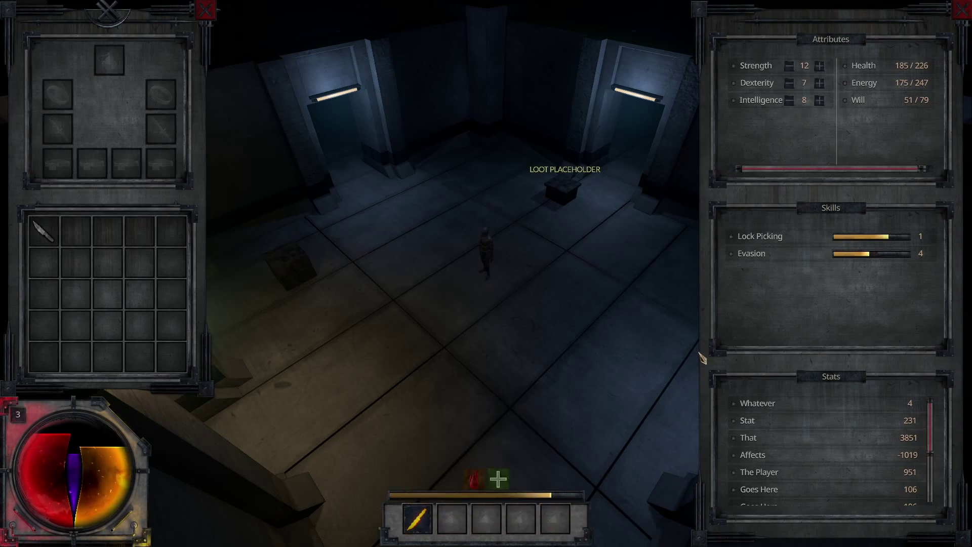
mouse_move(756, 67)
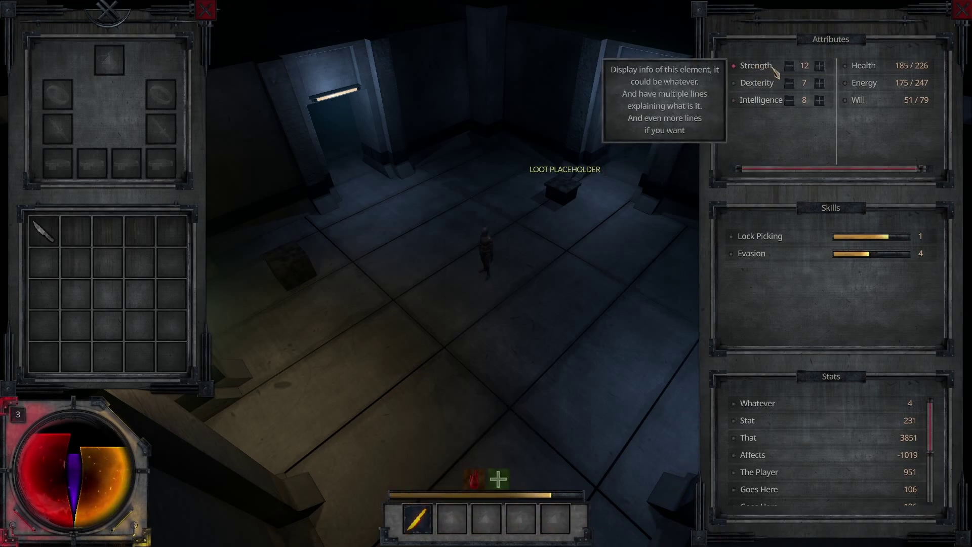
Inspect the Lock Picking and Evasion skills with their progress bars and the Stats list, and close the character sheet.
mouse_move(778, 244)
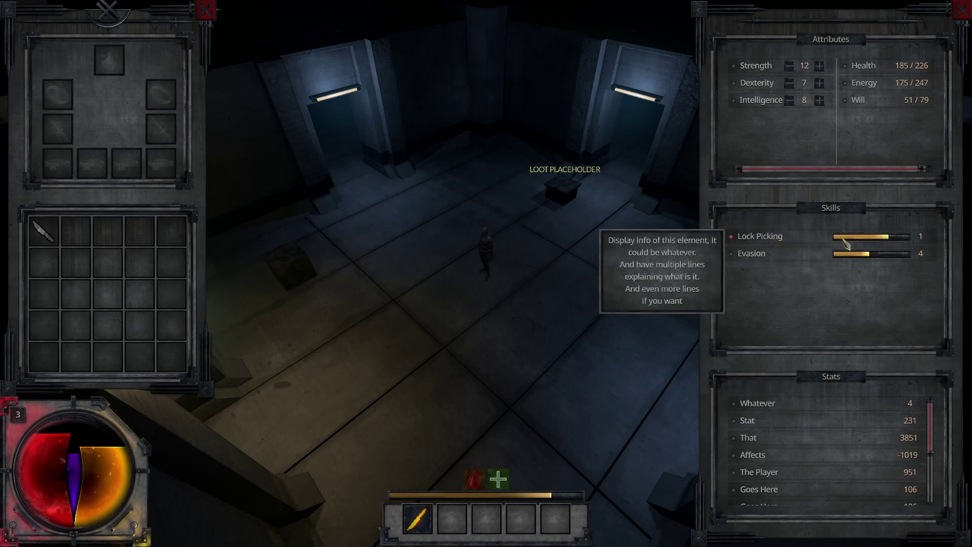
mouse_move(893, 244)
mouse_move(883, 260)
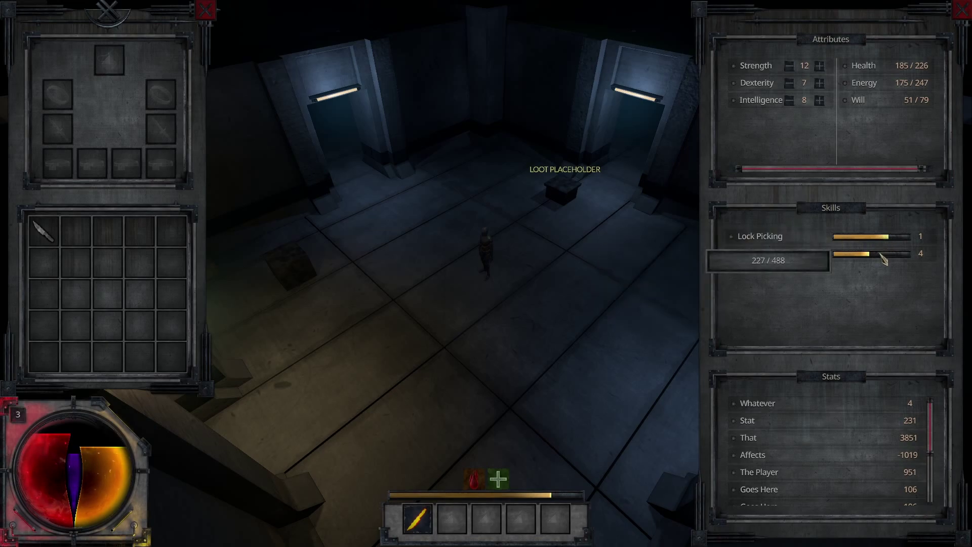
mouse_move(805, 263)
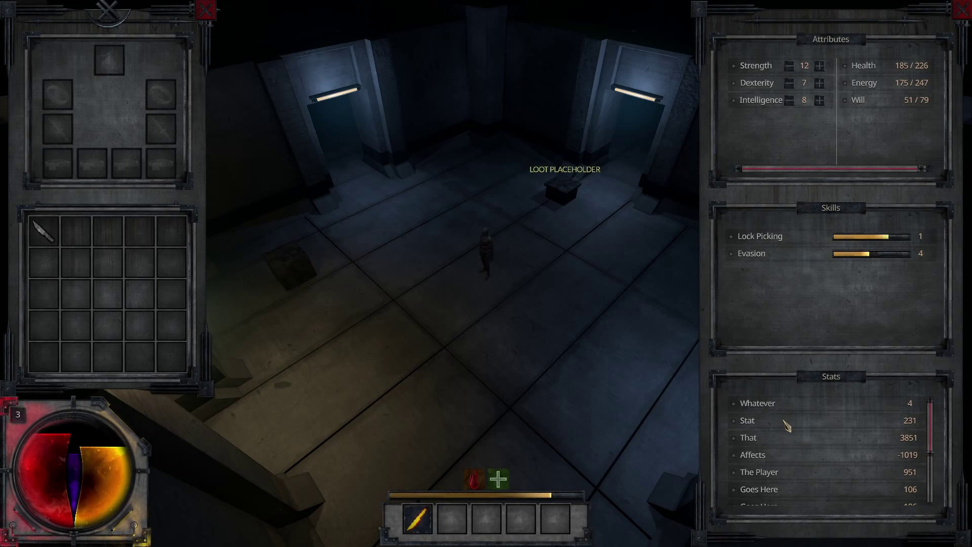
mouse_move(817, 442)
scroll(819, 444, down, 2)
key(Escape)
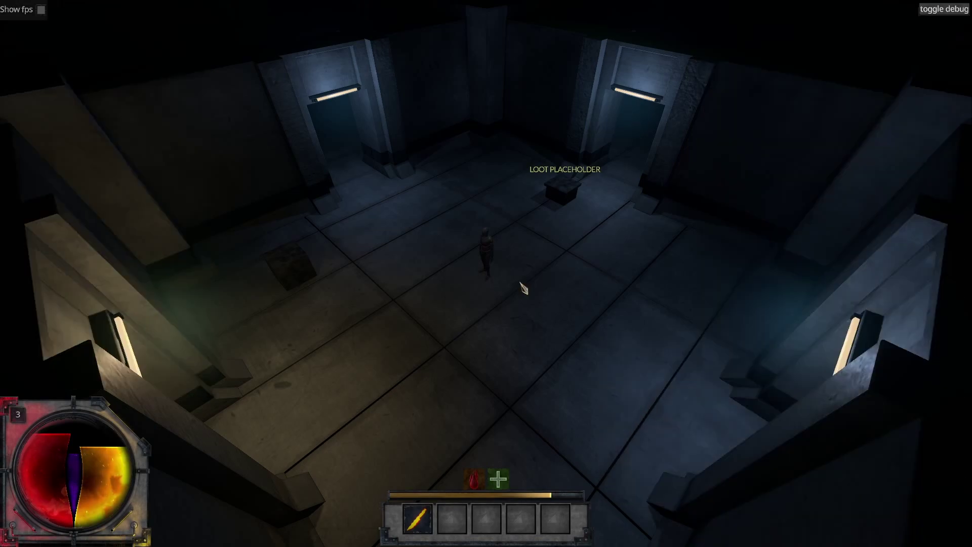
Open the settings from the pause menu, review the Audio and Graphics options, cancel them, and resume the game.
key(Escape)
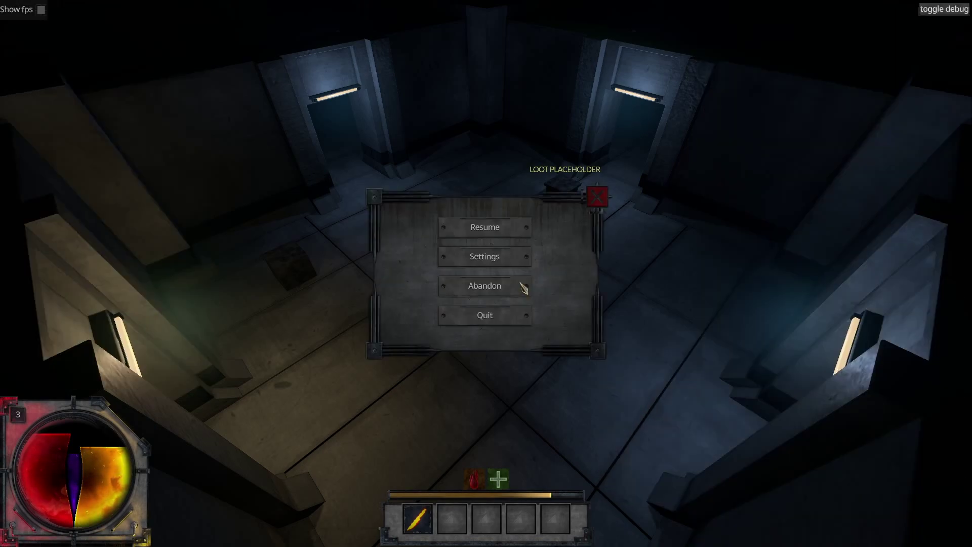
click(493, 260)
click(486, 137)
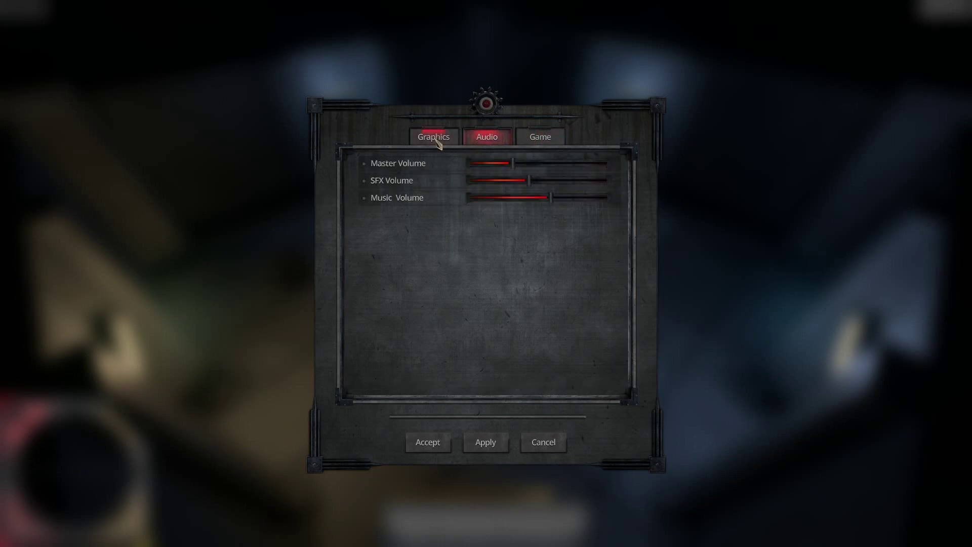
click(435, 138)
click(551, 447)
key(Escape)
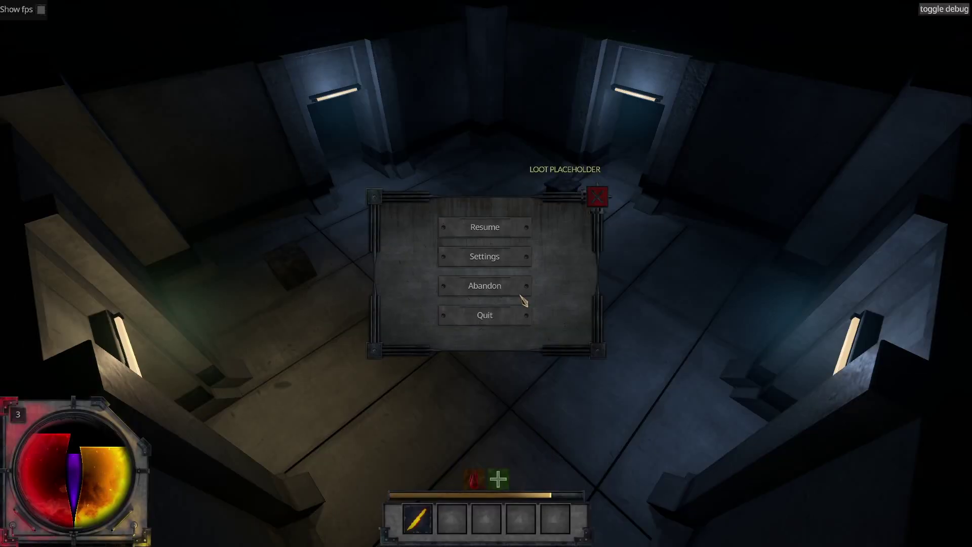
click(497, 230)
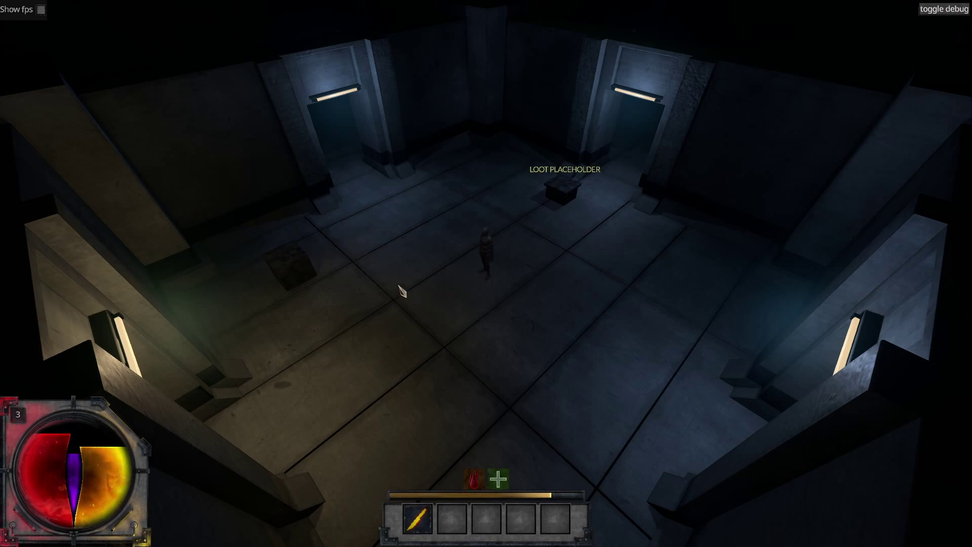
Open the two loot containers in the room one after the other, view their inventory grids, and close them.
click(300, 271)
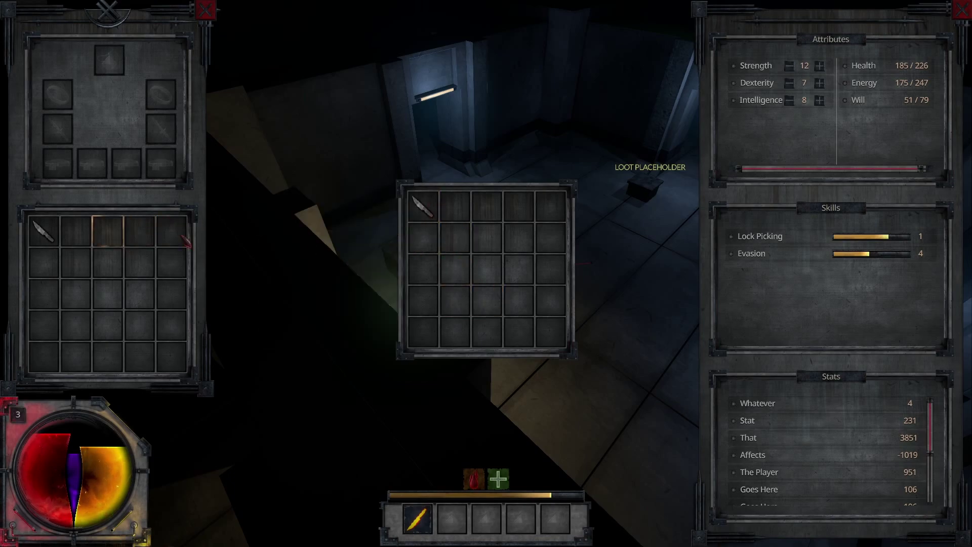
mouse_move(425, 215)
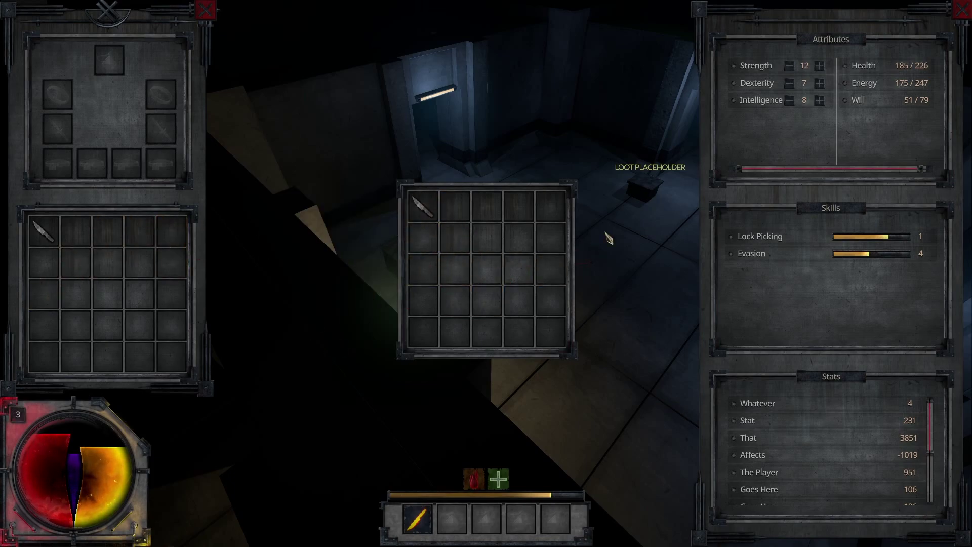
key(Escape)
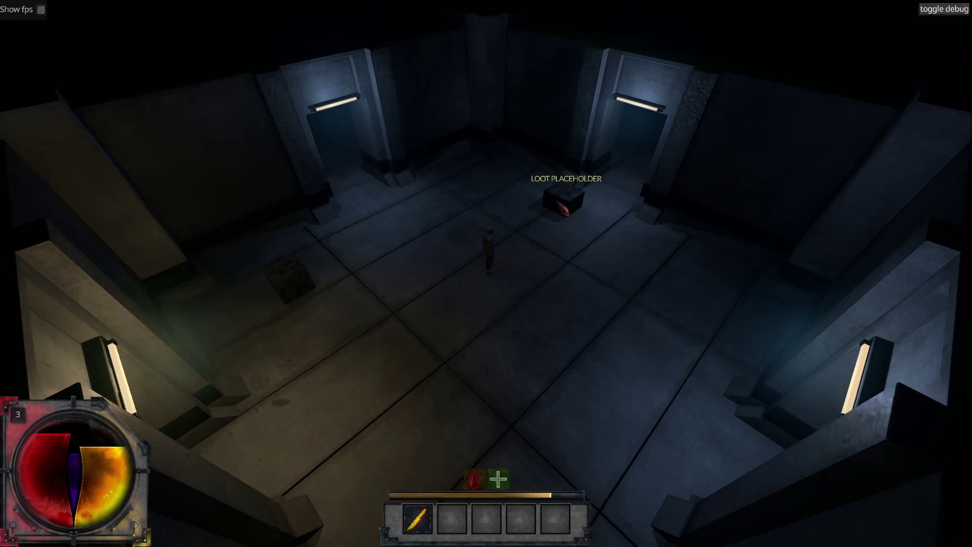
click(558, 202)
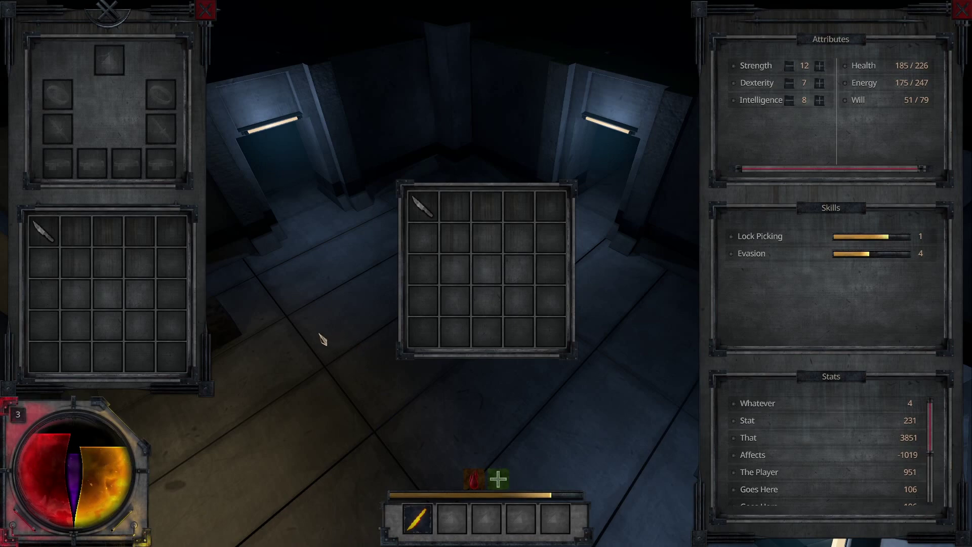
key(Escape)
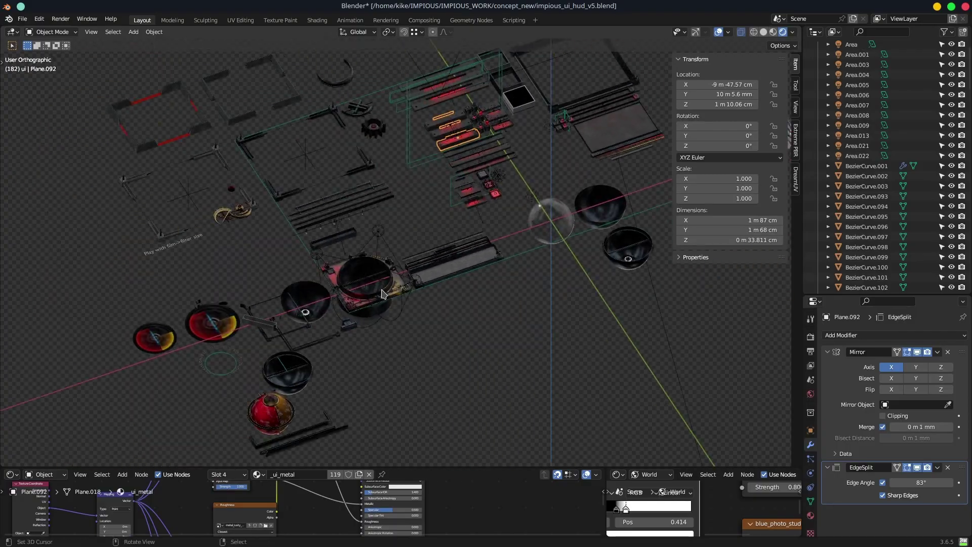
Switch to Blender, examine the modelled HUD parts in impious_ui_hud_v5.blend, and end in the top view.
right_click(384, 294)
scroll(383, 294, up, 8)
middle_drag(384, 295, 287, 195)
key(alt+a)
scroll(287, 195, down, 4)
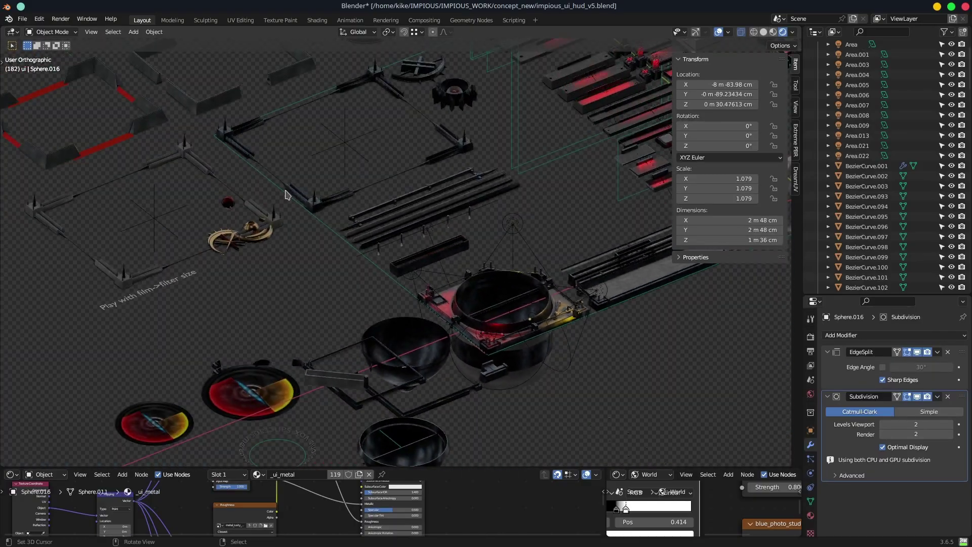
scroll(380, 228, up, 6)
shift+middle_drag(380, 228, 321, 244)
shift+middle_drag(659, 193, 405, 213)
scroll(460, 296, down, 4)
key(KP_7)
scroll(508, 291, down, 4)
Assign a dark rusty metal material to the large rectangular panel Plane.102.
click(529, 190)
click(811, 516)
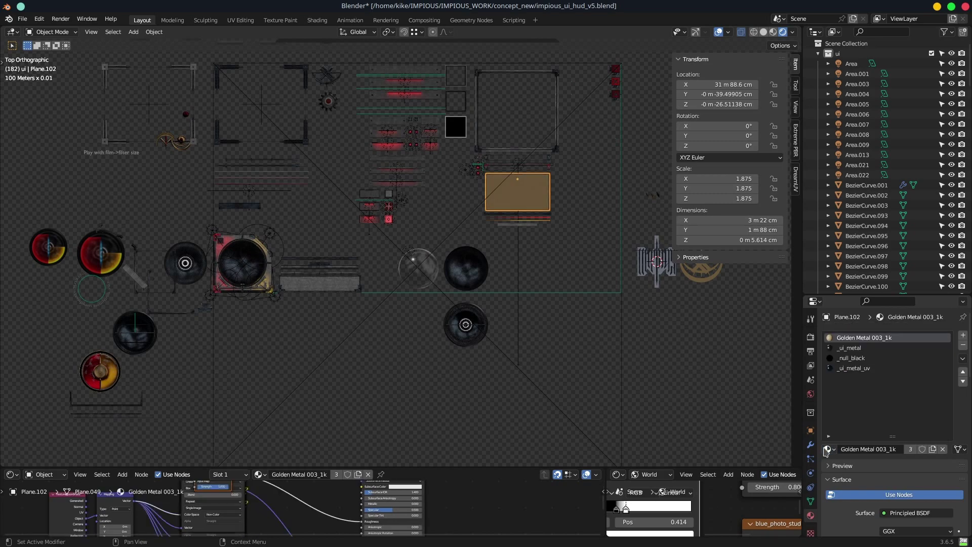
scroll(643, 231, up, 5)
shift+middle_drag(643, 231, 514, 302)
scroll(515, 302, down, 4)
click(829, 449)
click(894, 403)
Assign the Metal Rusty 007_1k material to the corner frame Plane.009.
click(224, 148)
click(829, 449)
scroll(891, 383, down, 12)
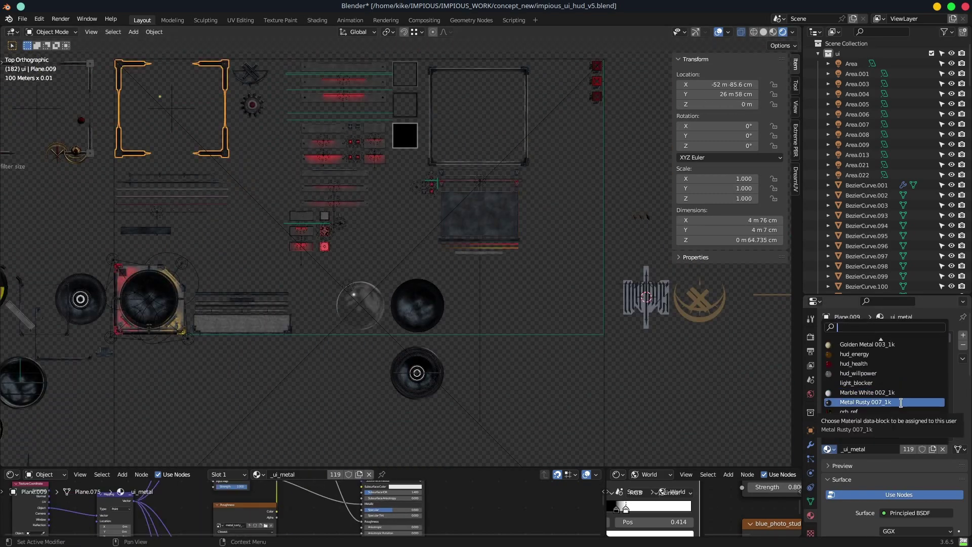
click(901, 403)
Replace the materials on the orb and its surrounding base, including the _ui_metal slot of orb_ref.001.
click(165, 279)
click(829, 449)
click(119, 328)
click(152, 276)
click(829, 449)
click(175, 283)
click(829, 449)
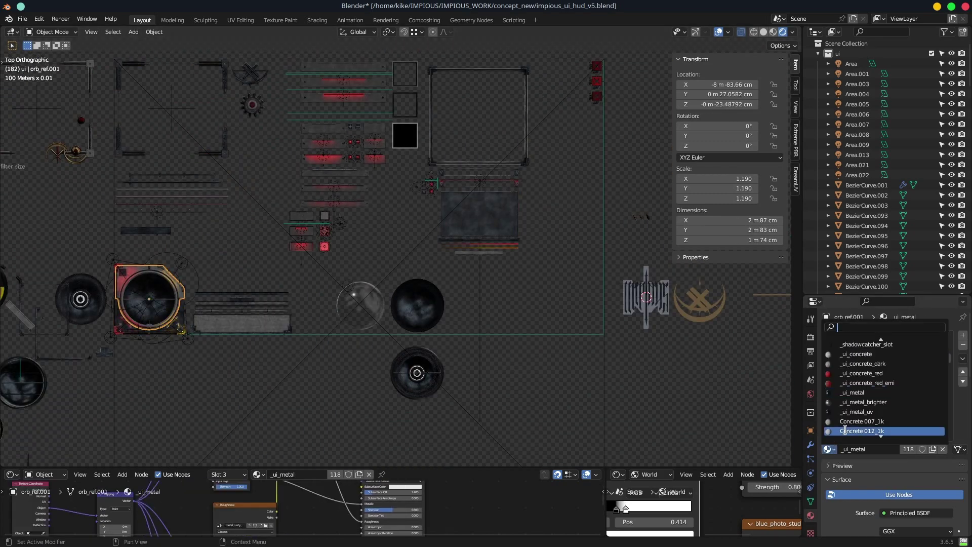
click(861, 348)
click(829, 450)
click(853, 430)
Set the colour of the light named Area above the wide button to blue, with hue 0.593 and full saturation.
scroll(300, 297, up, 4)
click(344, 80)
middle_drag(354, 152, 415, 112)
click(916, 394)
drag(911, 276, 913, 260)
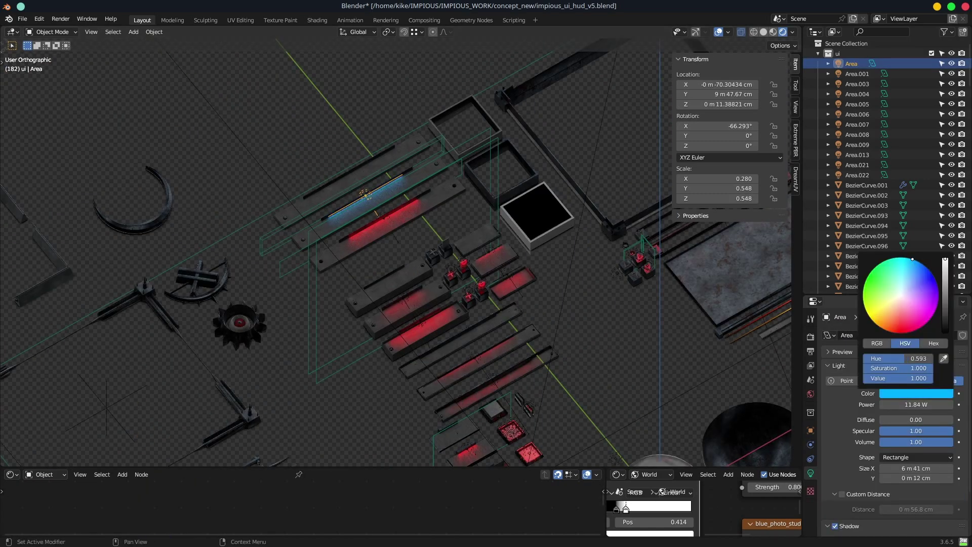
click(917, 393)
Paste the blue colour onto the second wide button's light and the area lights Area.003 to Area.006.
click(383, 218)
click(858, 84)
key(ctrl+v)
click(857, 94)
click(857, 104)
click(857, 115)
key(ctrl+v)
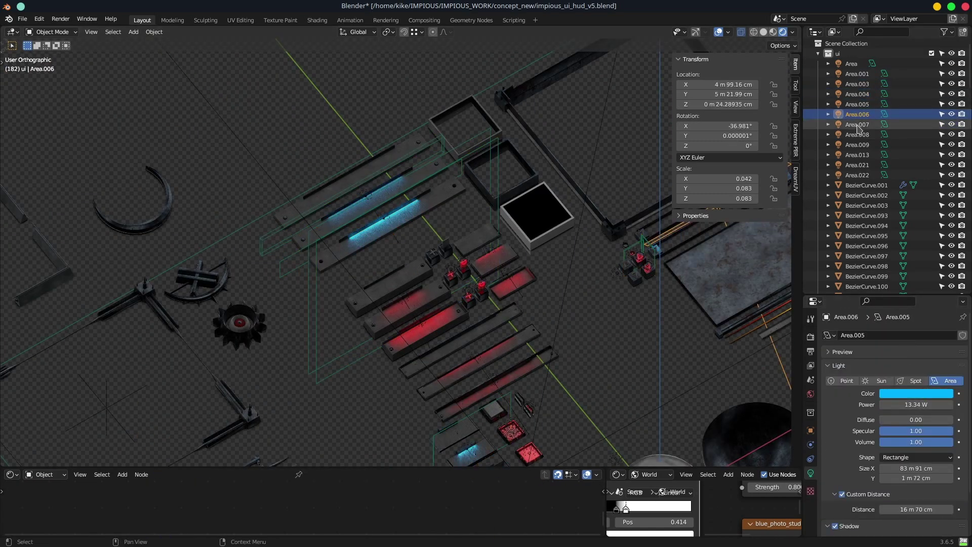
Apply the same blue to the area lights Area.007, Area.008, Area.009, Area.013 and Area.021.
click(858, 125)
click(858, 135)
click(857, 145)
click(857, 155)
click(858, 165)
Paste the blue onto the small square button's light Area.020 and onto the light Area.022.
shift+middle_drag(496, 385, 499, 225)
right_click(515, 268)
key(ctrl+v)
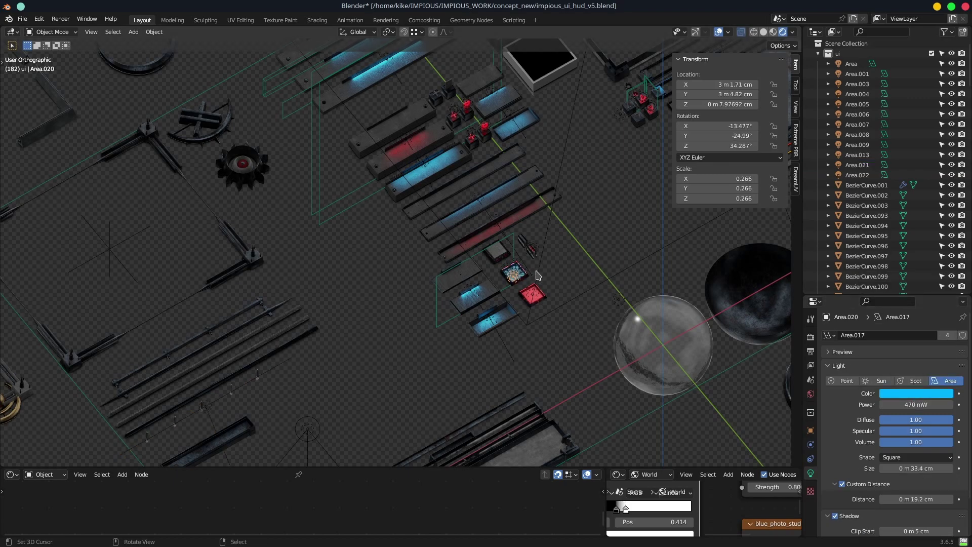
click(857, 175)
key(ctrl+v)
Paste the blue onto the lights beside the rectangular panel and onto the orb base's spot light Point.003.
shift+middle_drag(612, 133, 454, 225)
scroll(454, 226, down, 2)
right_click(442, 213)
key(ctrl+v)
shift+middle_drag(541, 182, 350, 303)
right_click(446, 327)
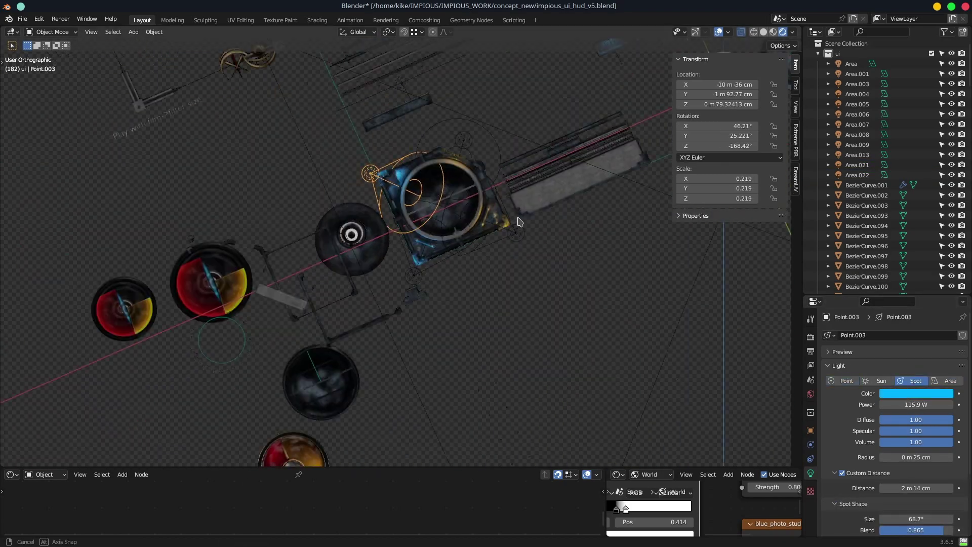
middle_drag(517, 218, 542, 252)
Search the material list for "meta" and assign a metal material to the action bar panel beside the orb.
click(408, 219)
click(542, 252)
click(829, 451)
text(meta)
click(858, 373)
Apply the same blue to the remaining red button light Area.001.
scroll(545, 306, up, 4)
click(460, 216)
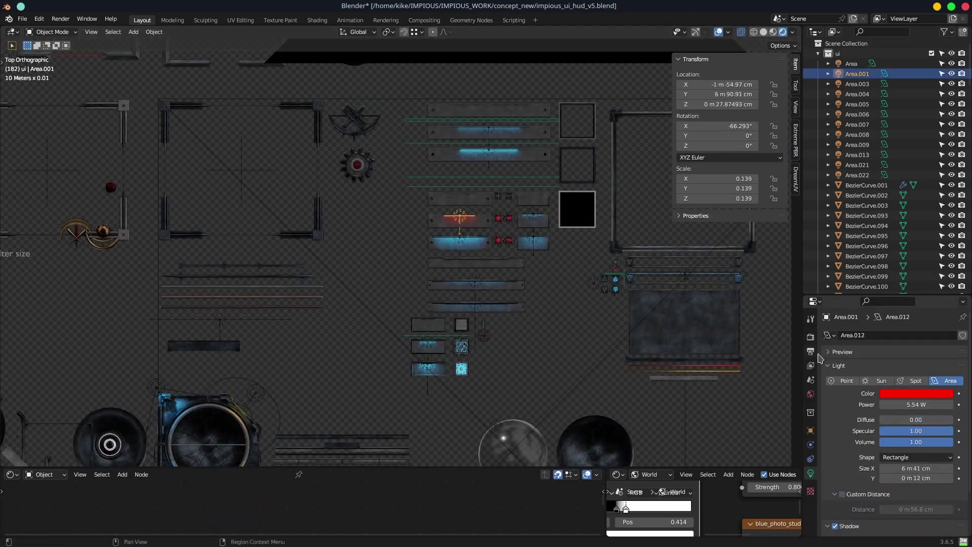
scroll(309, 223, up, 1)
right_click(301, 226)
shift+middle_drag(598, 223, 488, 223)
right_click(642, 239)
click(864, 357)
Select slider_1 and set the last colour stop of its _gradient_alpha colour ramp to blue.
scroll(557, 243, down, 4)
scroll(557, 243, up, 11)
right_click(608, 209)
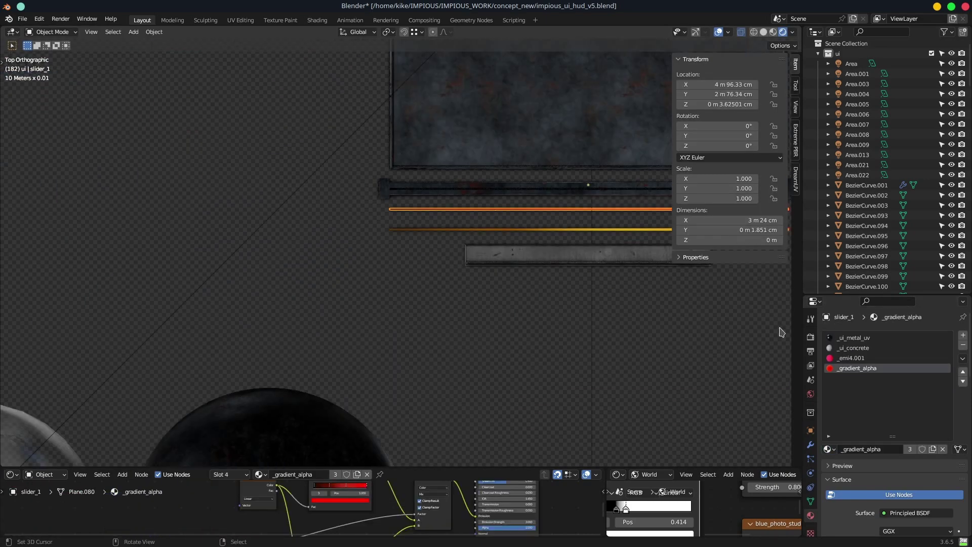
drag(421, 466, 421, 397)
scroll(376, 436, up, 8)
click(350, 498)
click(288, 358)
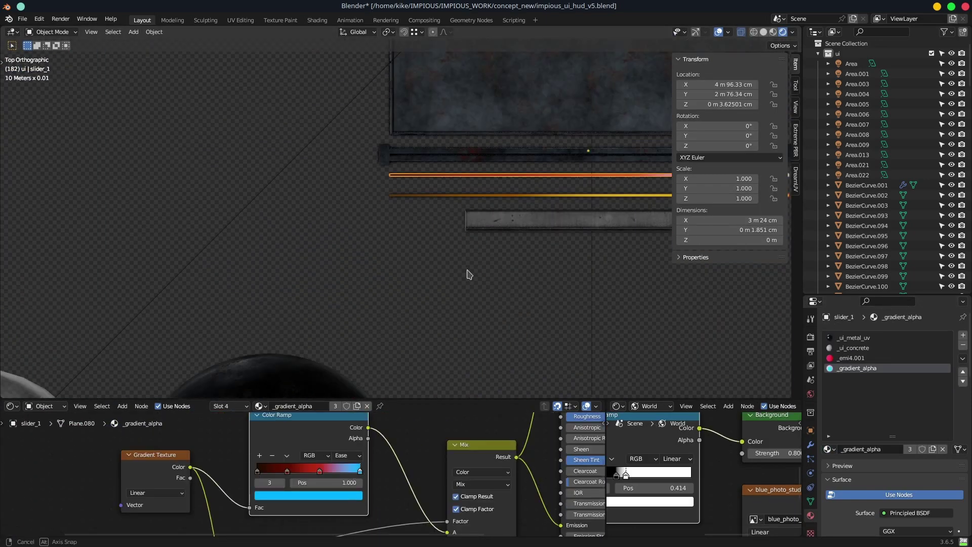
Paste blue onto the middle colour stops of slider_1's gradient ramp and adjust their hue, saturation and brightness.
shift+middle_drag(467, 270, 308, 204)
click(287, 471)
key(ctrl+v)
click(295, 496)
click(276, 376)
click(320, 472)
key(ctrl+v)
click(304, 496)
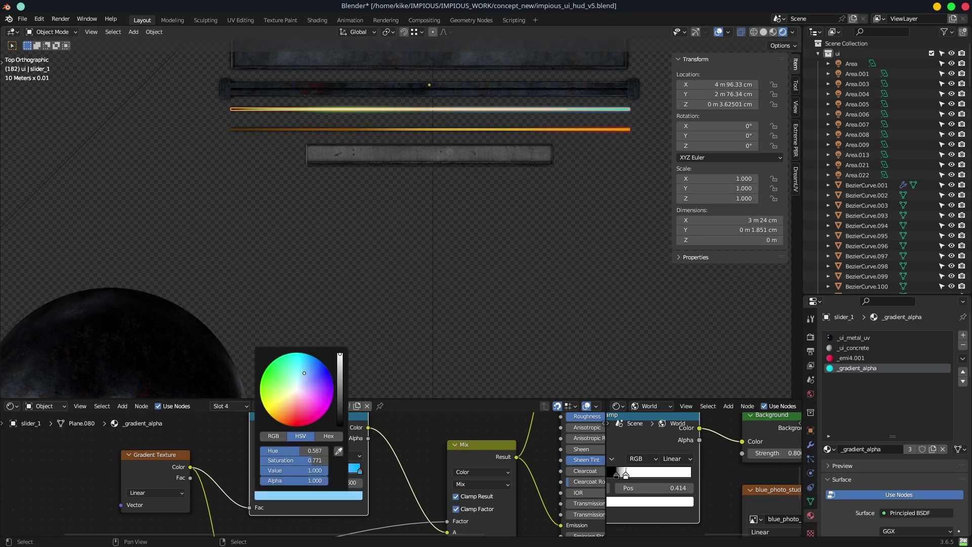
click(340, 392)
Select slider_top_2, paste blue into its _gradient_alpha colour ramp, and shift its dark orange stop towards blue.
shift+middle_drag(335, 260, 280, 288)
right_click(324, 152)
middle_drag(304, 526, 279, 416)
key(ctrl+v)
click(293, 501)
click(240, 482)
click(268, 501)
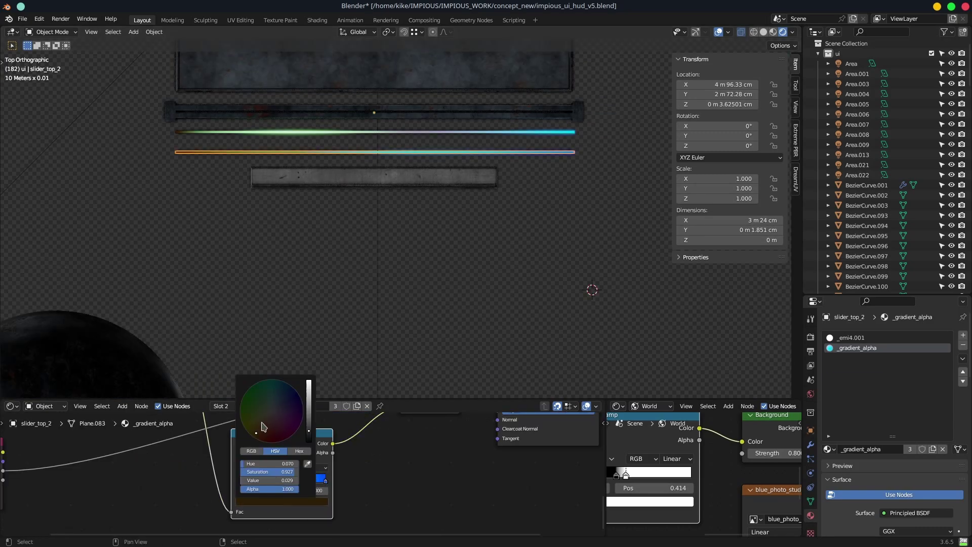
drag(264, 427, 293, 424)
Paste the blue into the small cross buttons' material and select the Gear with its _ui_concrete_red material for recolouring.
scroll(423, 233, down, 6)
shift+middle_drag(215, 66, 258, 230)
scroll(259, 230, up, 8)
right_click(178, 376)
key(ctrl+v)
scroll(395, 213, down, 9)
right_click(350, 164)
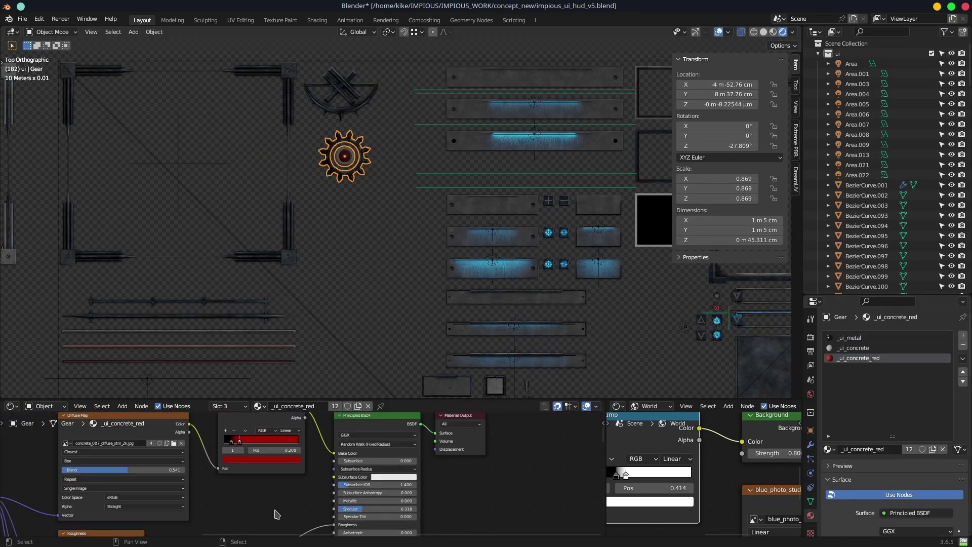
Assign _ui_metal to the plain wide button Plane.067 and link its material to the other selected buttons.
shift+middle_drag(572, 212, 304, 162)
scroll(304, 163, up, 1)
right_click(197, 147)
click(882, 348)
shift+right_click(222, 334)
shift+right_click(196, 147)
key(ctrl+l)
key(alt+a)
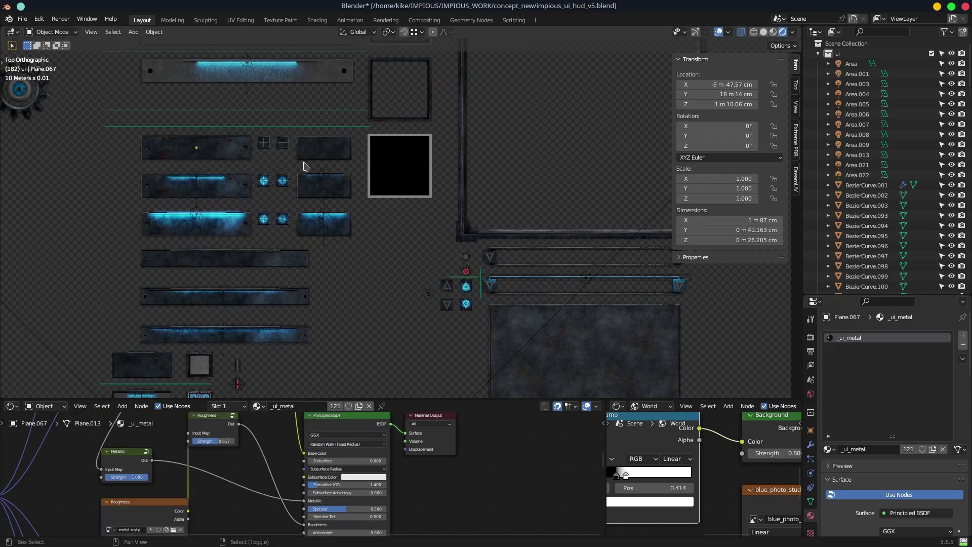
Paste the blue into the colour ramp of the small icon button Plane.079's _ui_concrete_red_emi material.
scroll(307, 167, down, 4)
shift+middle_drag(450, 205, 463, 280)
shift+middle_drag(674, 198, 456, 206)
scroll(456, 207, up, 5)
right_click(456, 206)
key(ctrl+v)
Render the recoloured interface parts.
scroll(367, 304, down, 7)
shift+middle_drag(303, 343, 420, 239)
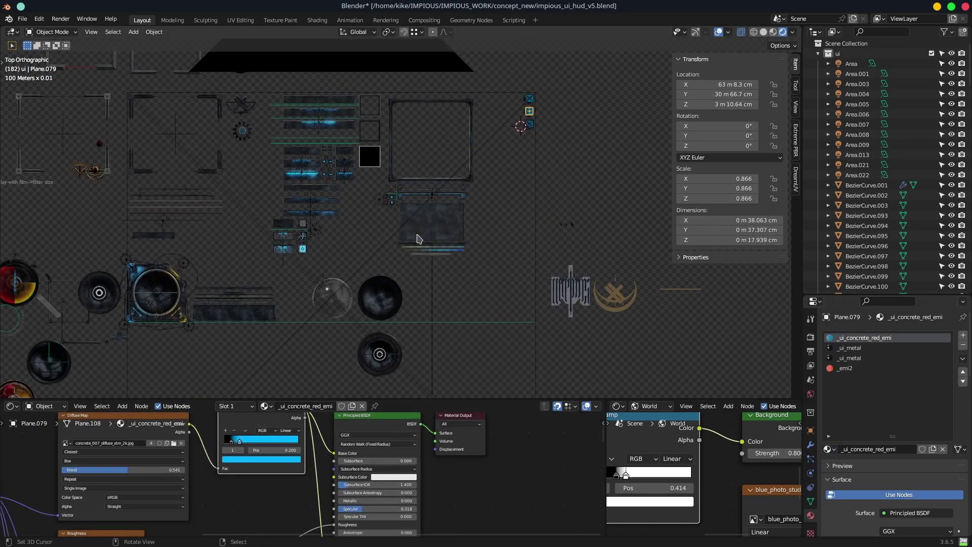
key(F12)
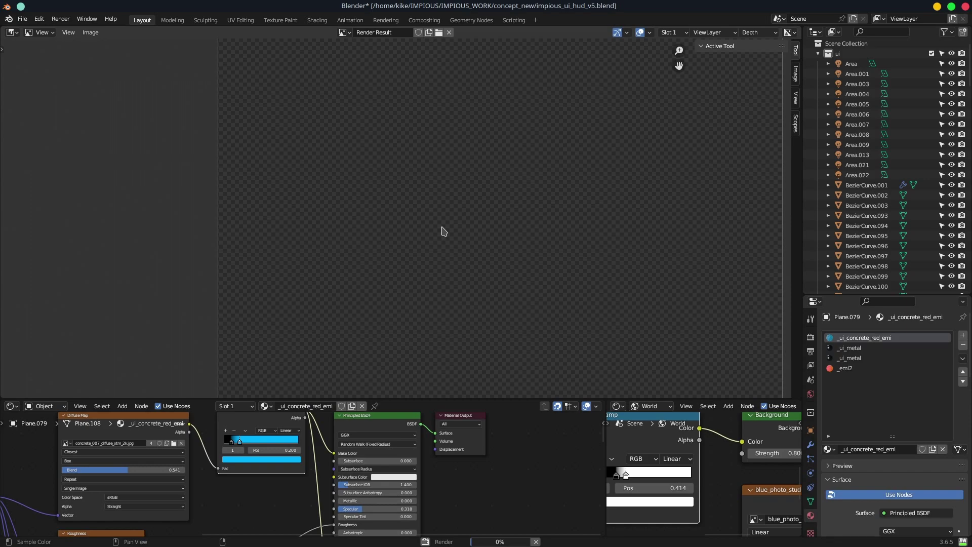
Switch to the Godot editor and run the Impious project.
key(alt+Tab)
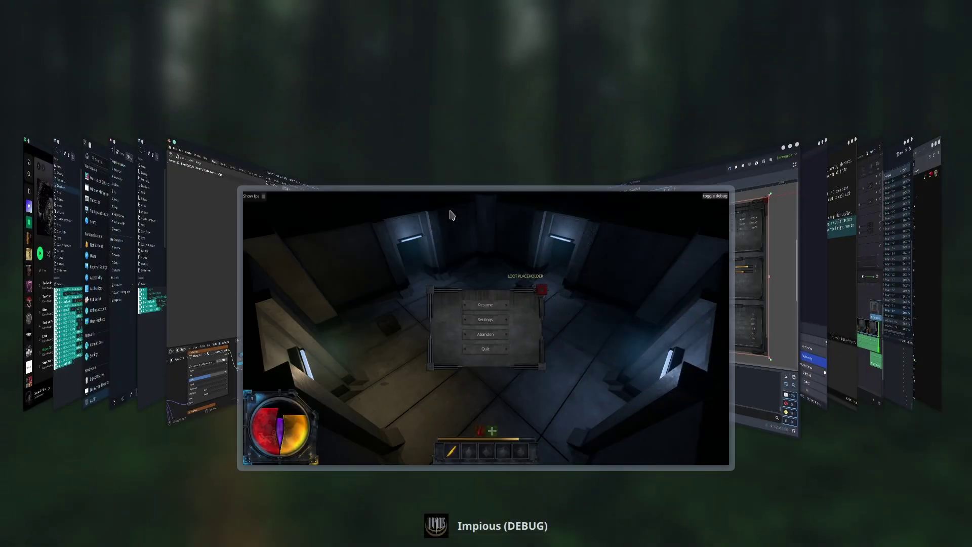
key(alt+Tab)
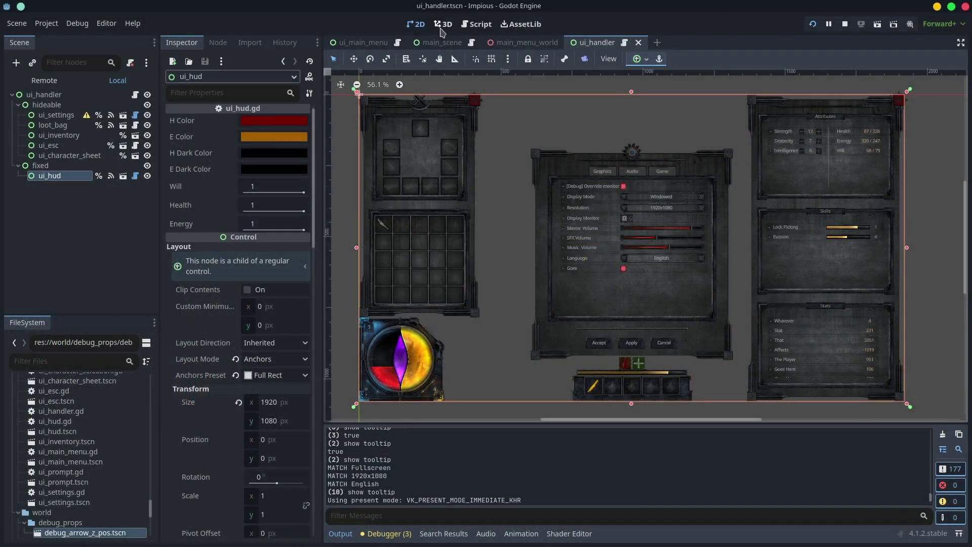
key(F5)
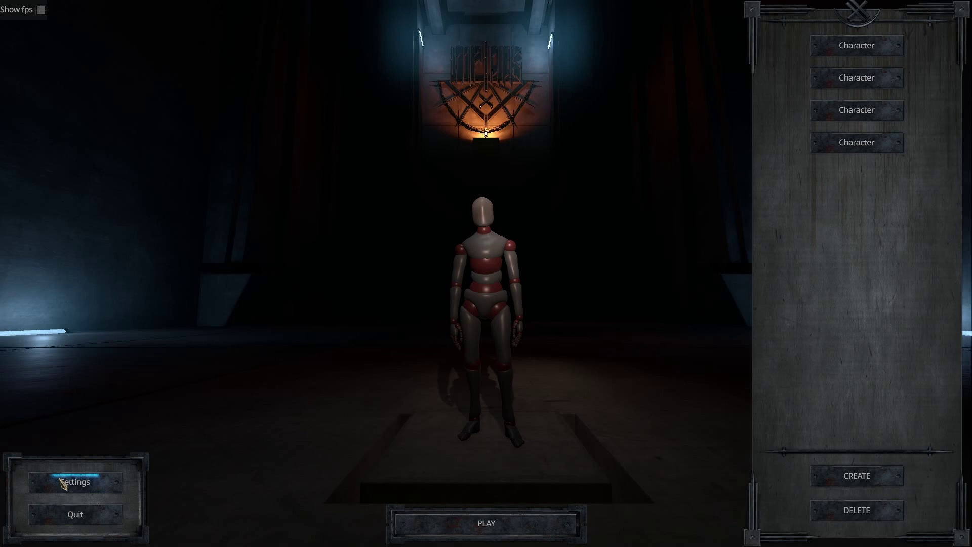
Inspect the Game and Audio settings in the running game, try the volume slider, and close the settings.
click(75, 484)
click(540, 136)
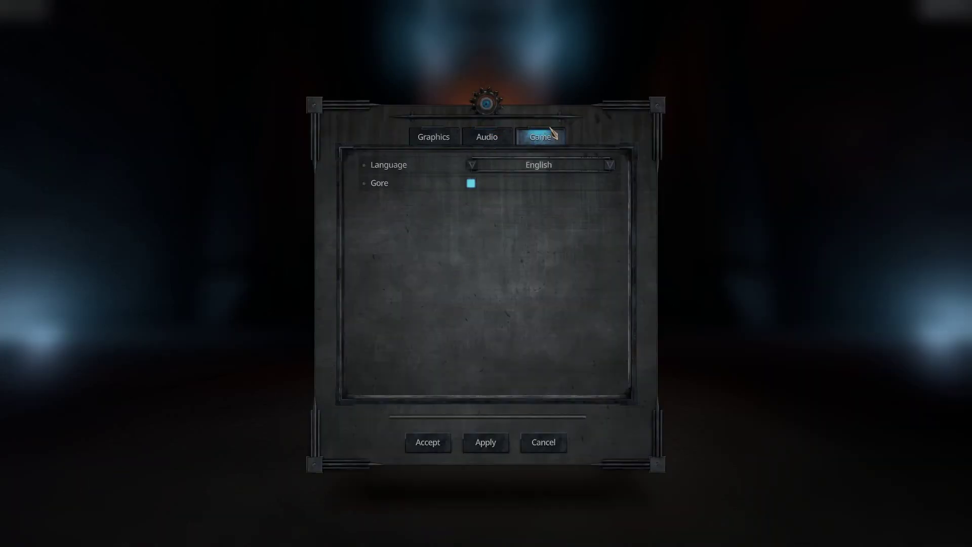
click(487, 137)
drag(514, 162, 607, 189)
key(Escape)
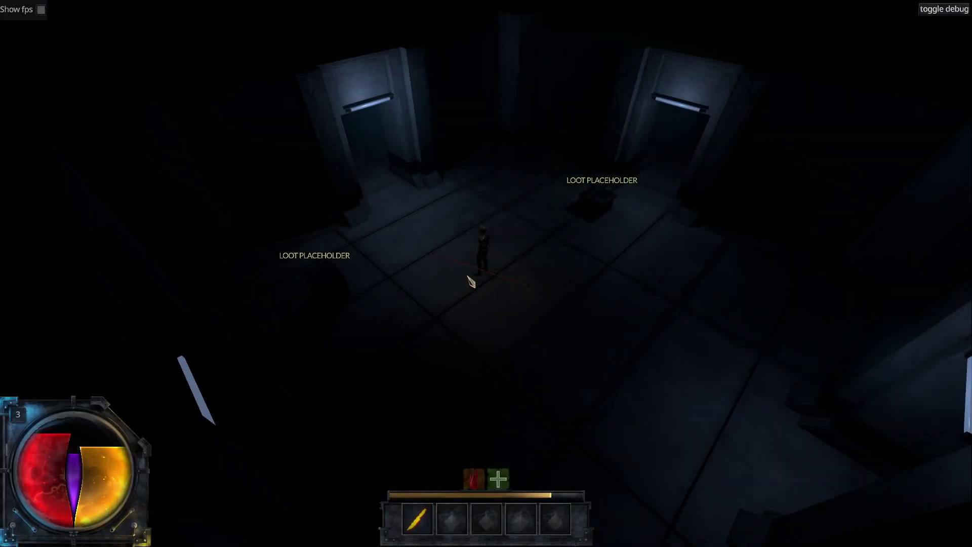
Check the pause menu, and in the debug panel set health to about 50%, will to about 80% and energy to about 30%.
key(Escape)
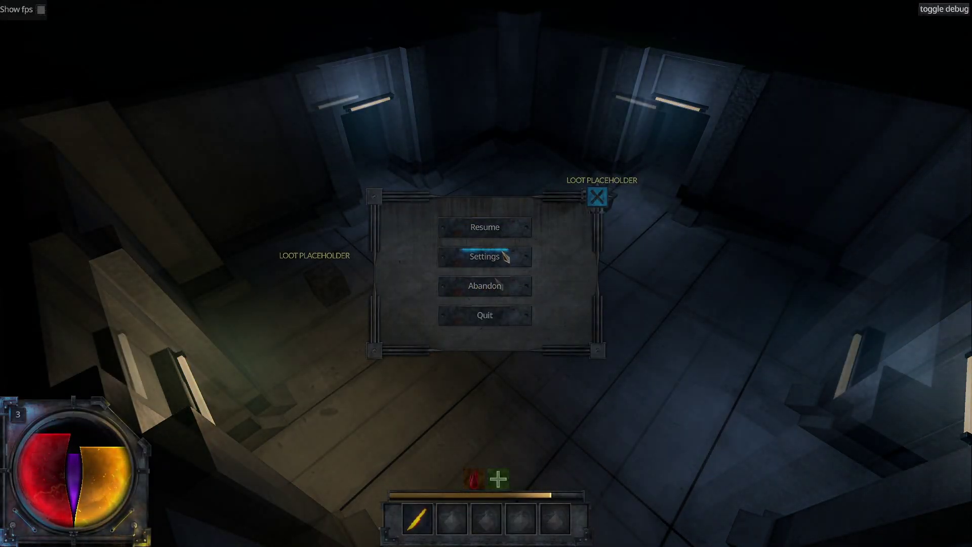
key(grave)
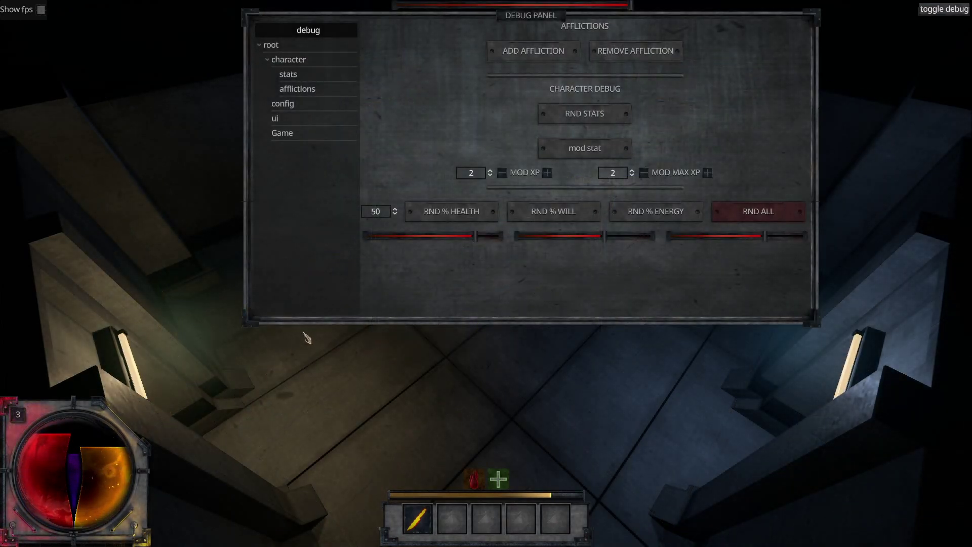
click(439, 236)
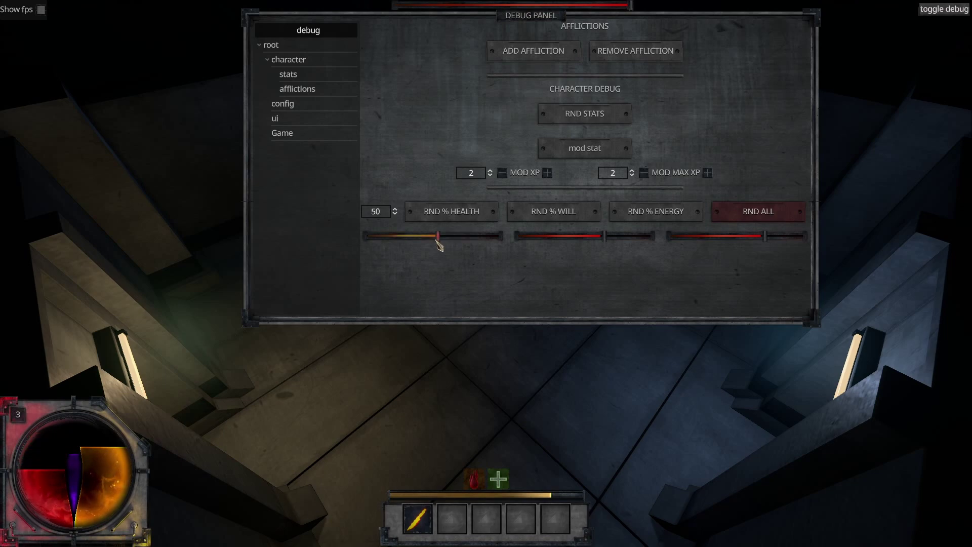
click(572, 237)
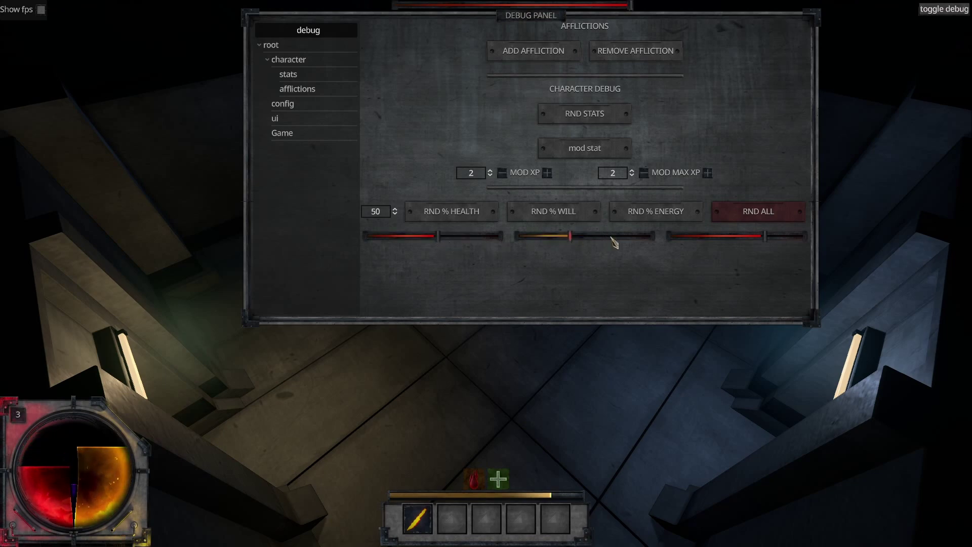
click(626, 237)
click(712, 237)
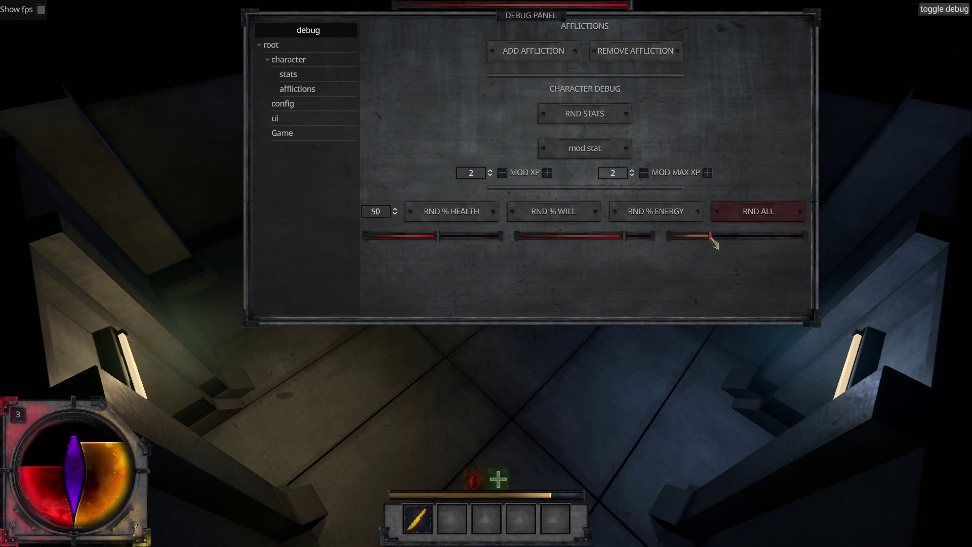
Randomize all three of the character's attributes and raise its experience using the MOD XP amount of 2.
click(752, 219)
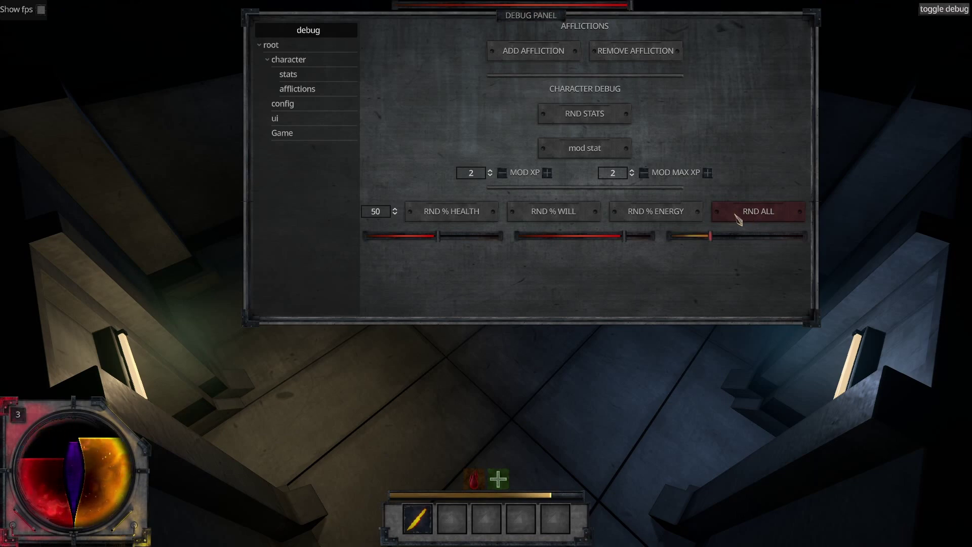
click(547, 172)
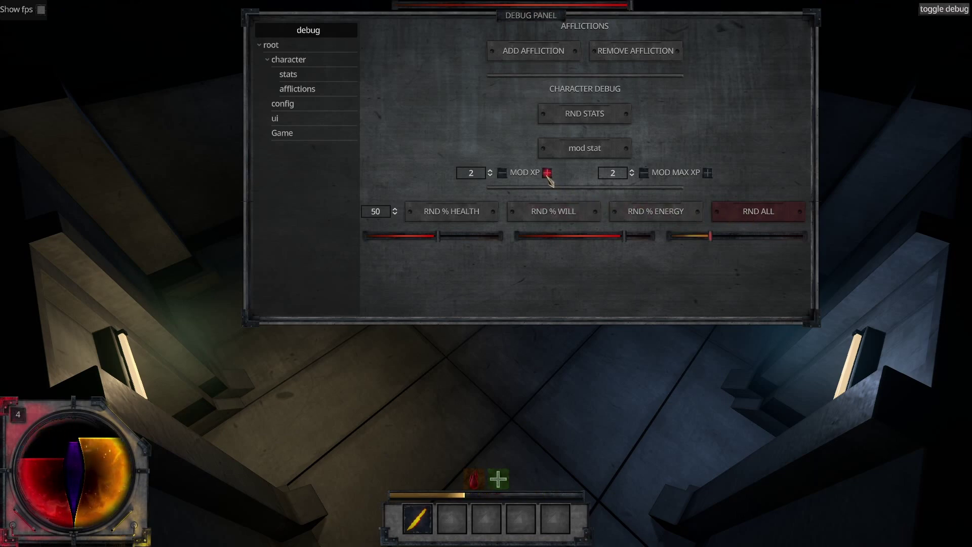
mouse_move(458, 495)
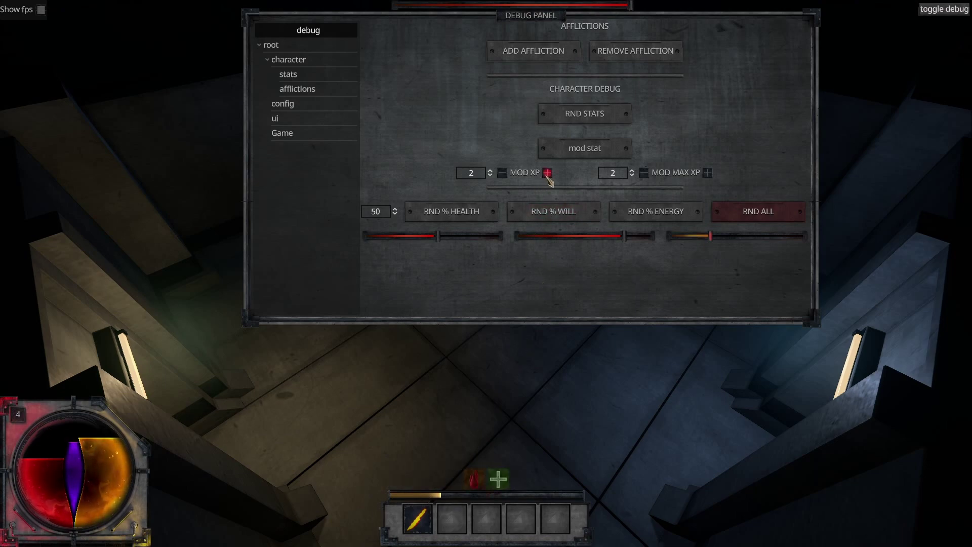
Browse the debug panel's ui, Game, afflictions, stats and character sections, and try adding an affliction.
click(304, 118)
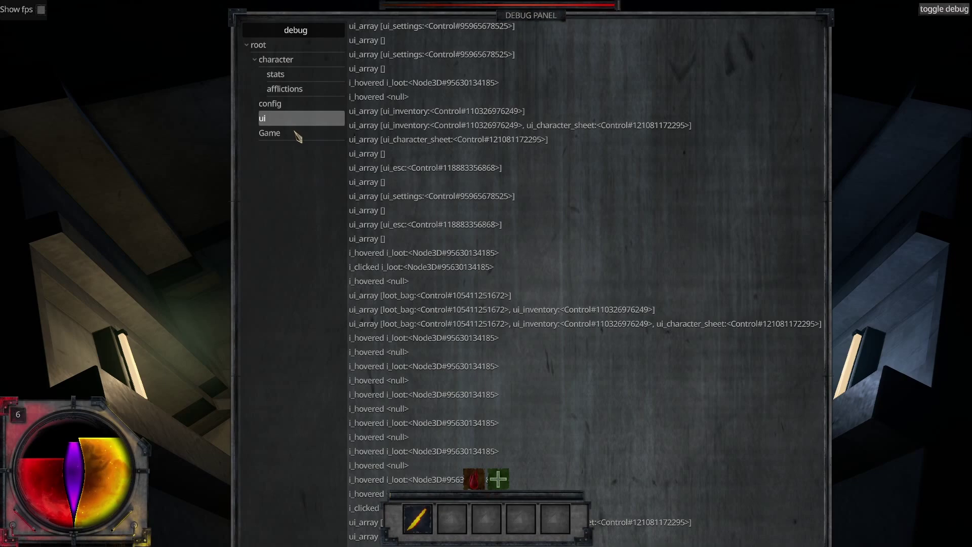
click(276, 135)
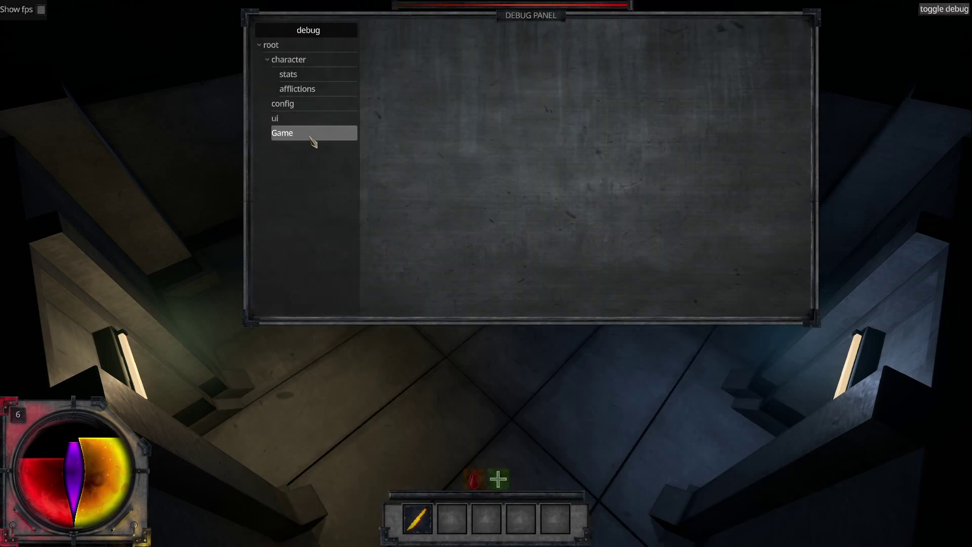
click(298, 93)
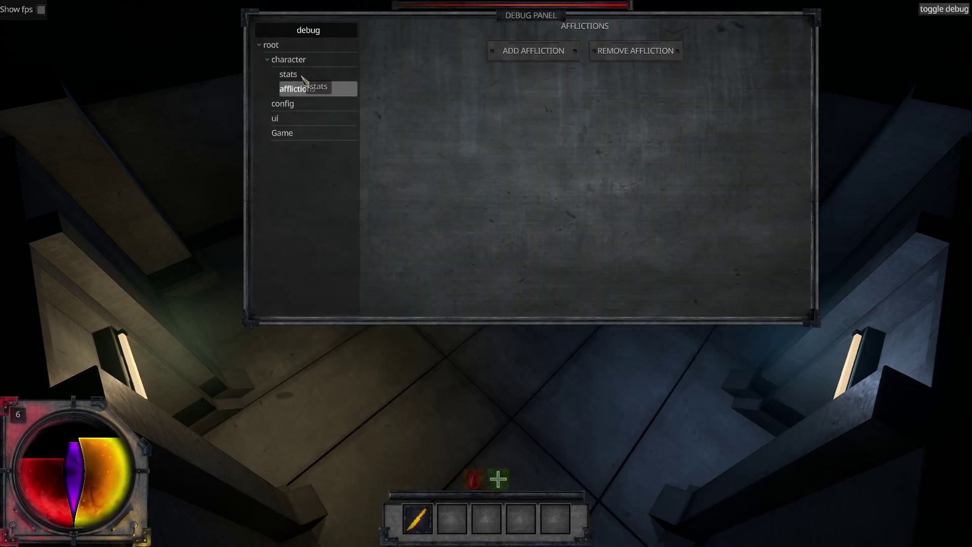
click(517, 53)
click(311, 77)
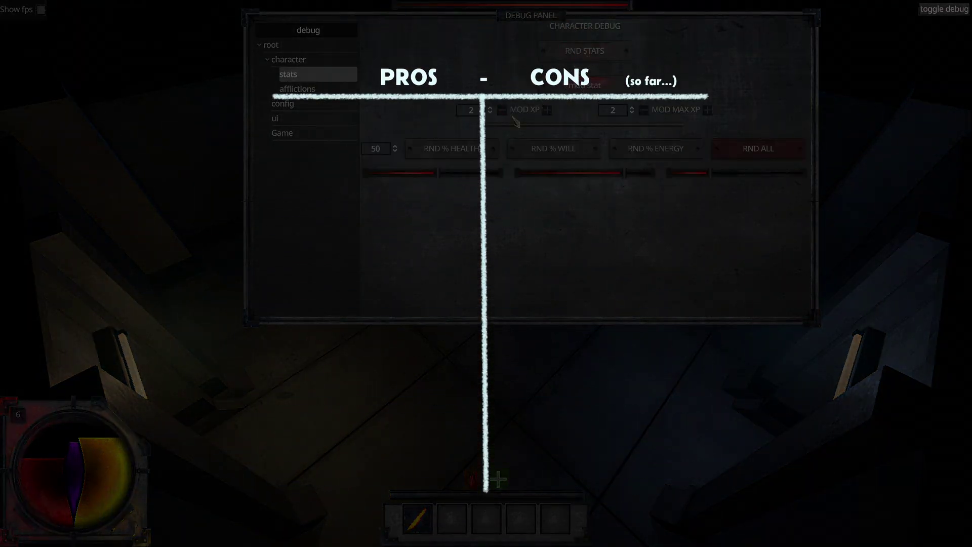
click(302, 62)
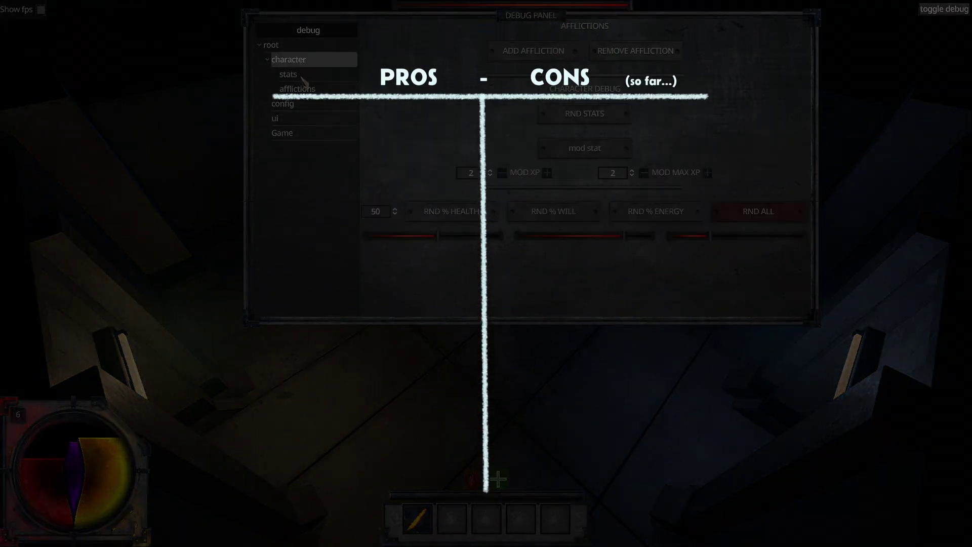
Try out the debug panel's transparency on the root and ui sections, and bring the panel back to full opacity.
click(281, 44)
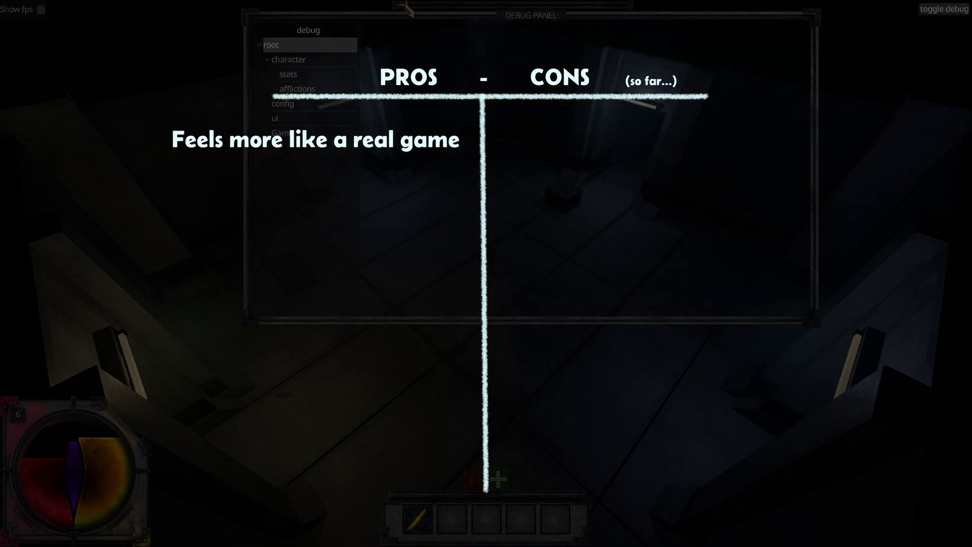
click(315, 121)
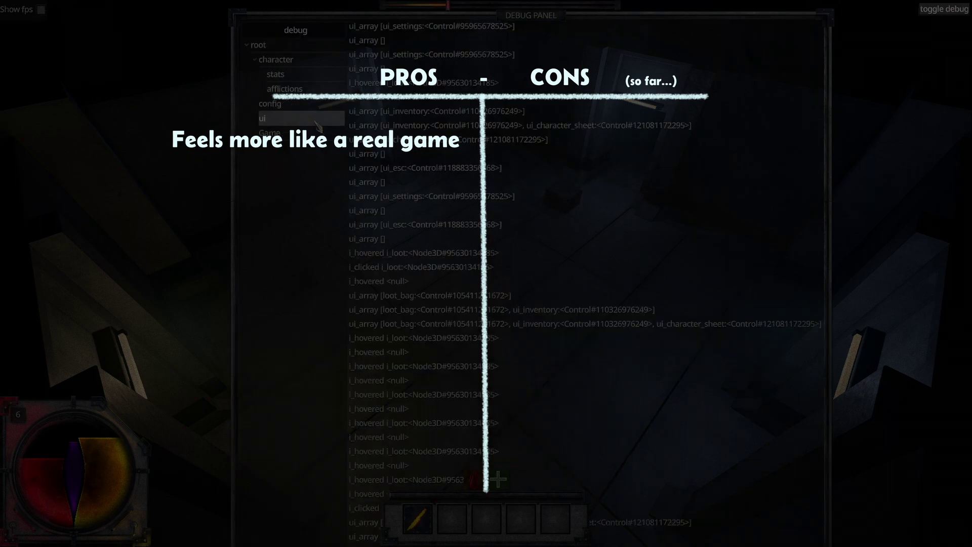
drag(449, 6, 586, 6)
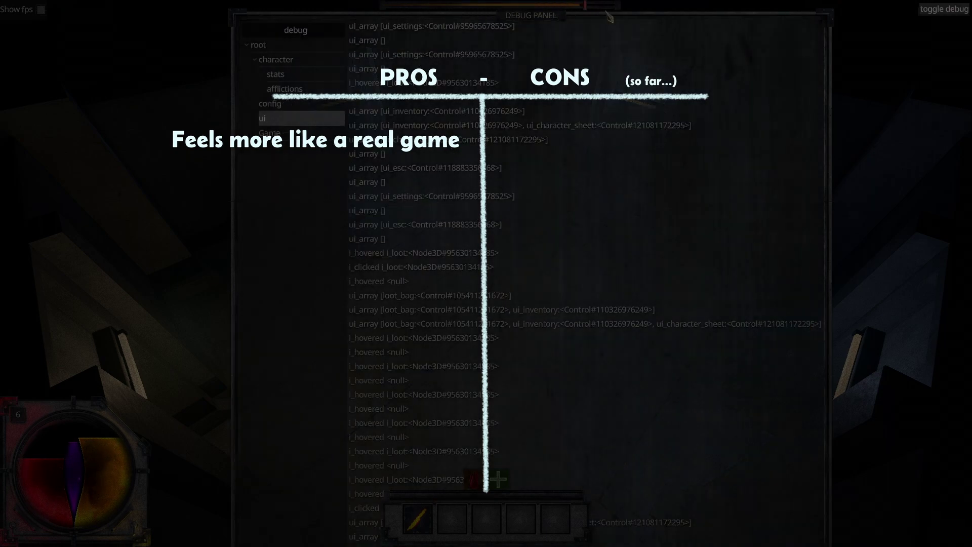
click(285, 49)
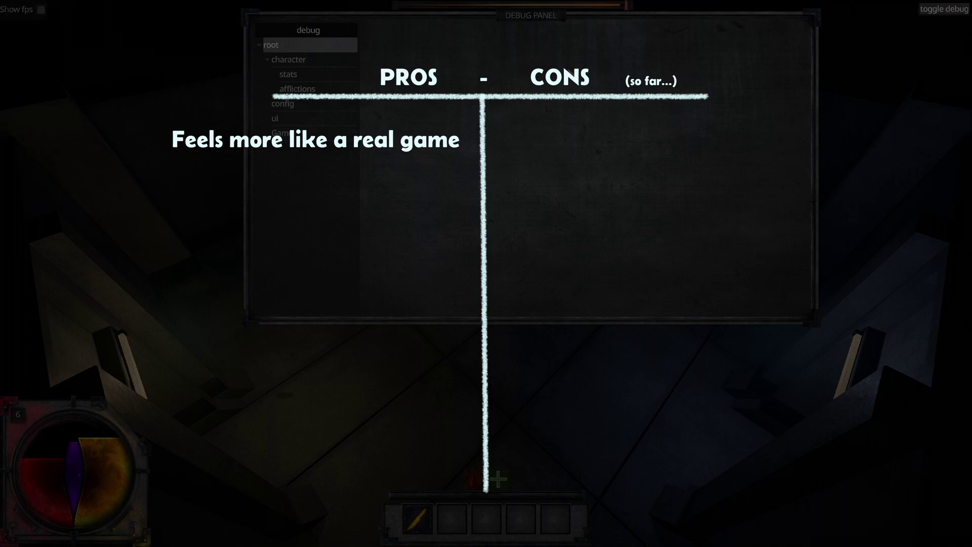
Hide the debug panel and turn on the FPS counter.
click(945, 11)
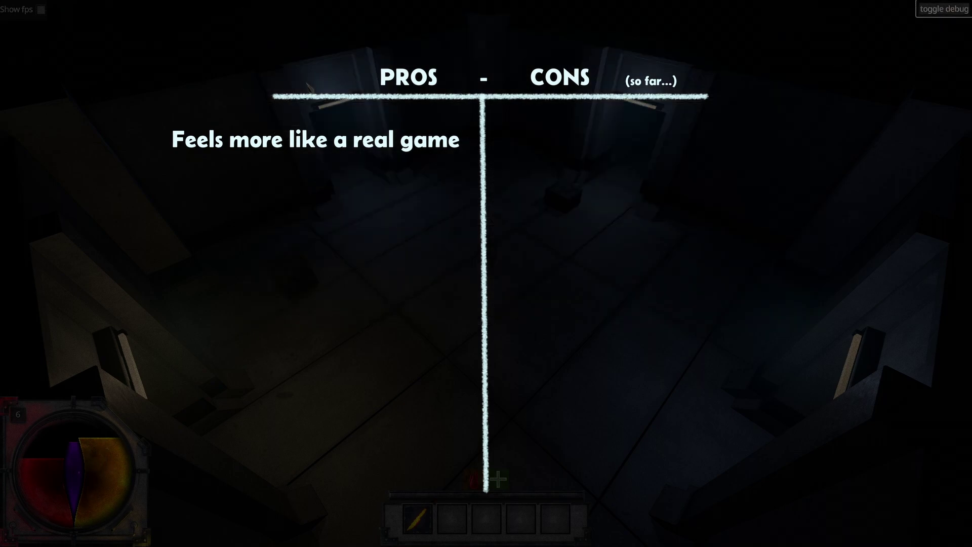
click(41, 10)
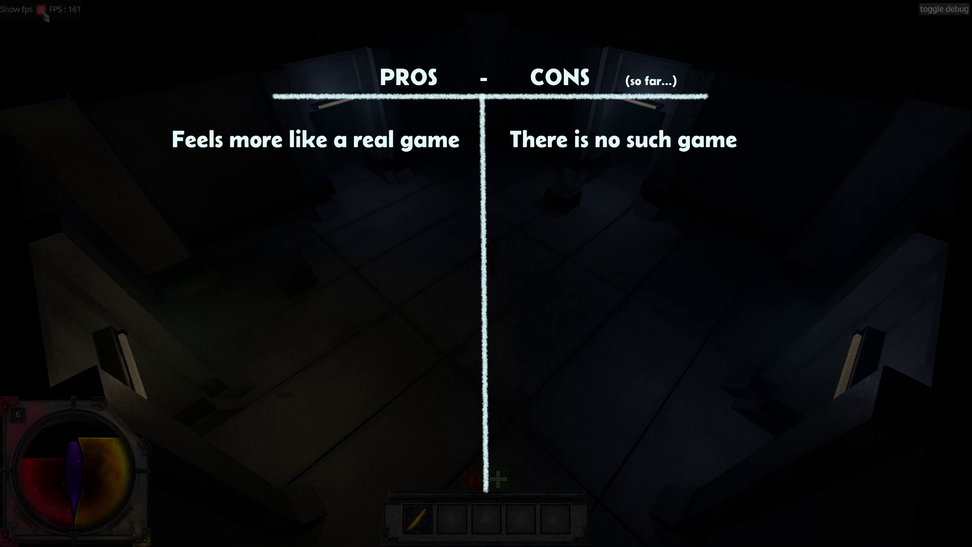
Walk the character around the room between the two doorways.
key(w)
key(d)
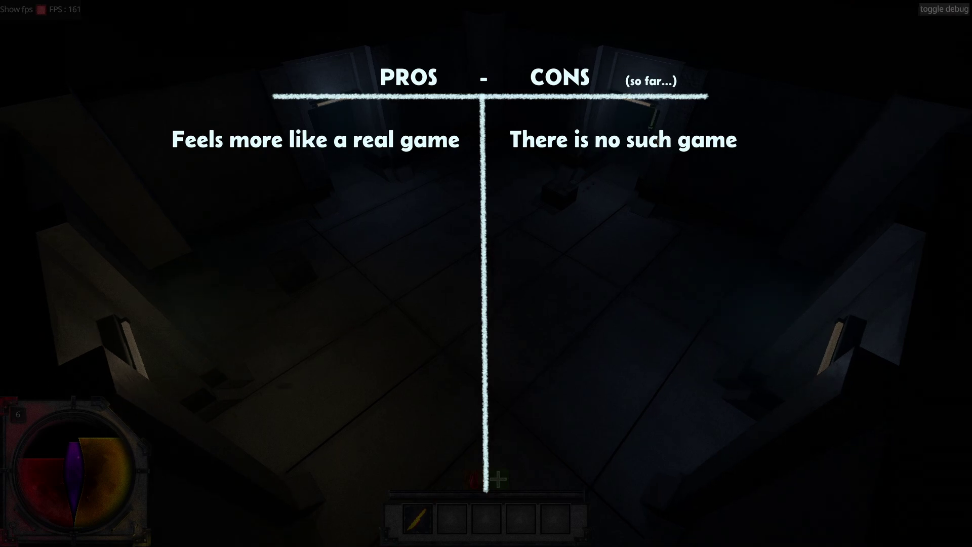
key(w)
key(d)
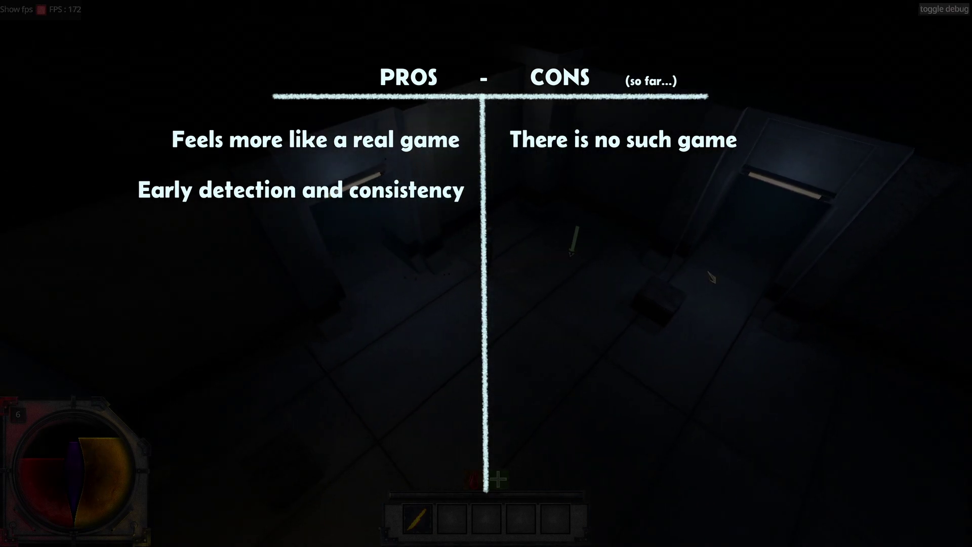
click(490, 380)
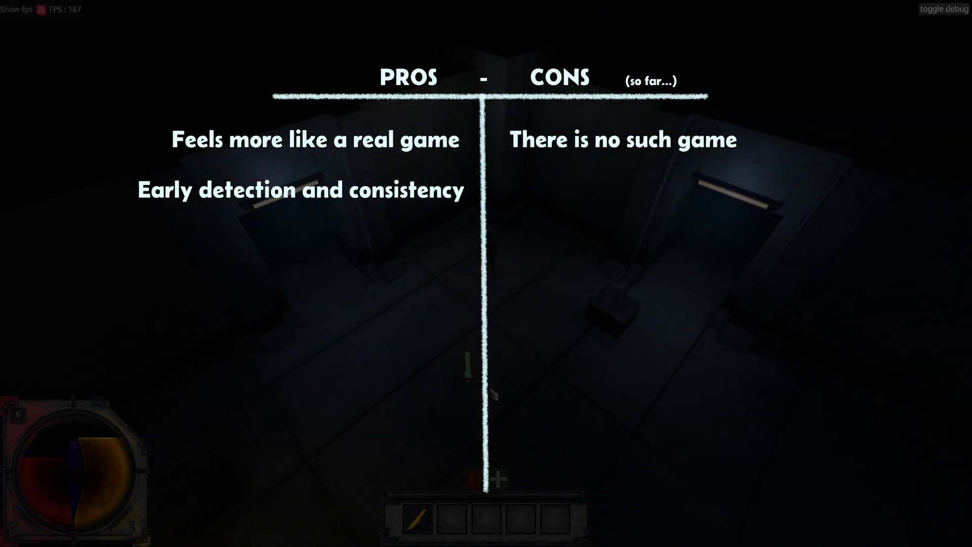
click(559, 394)
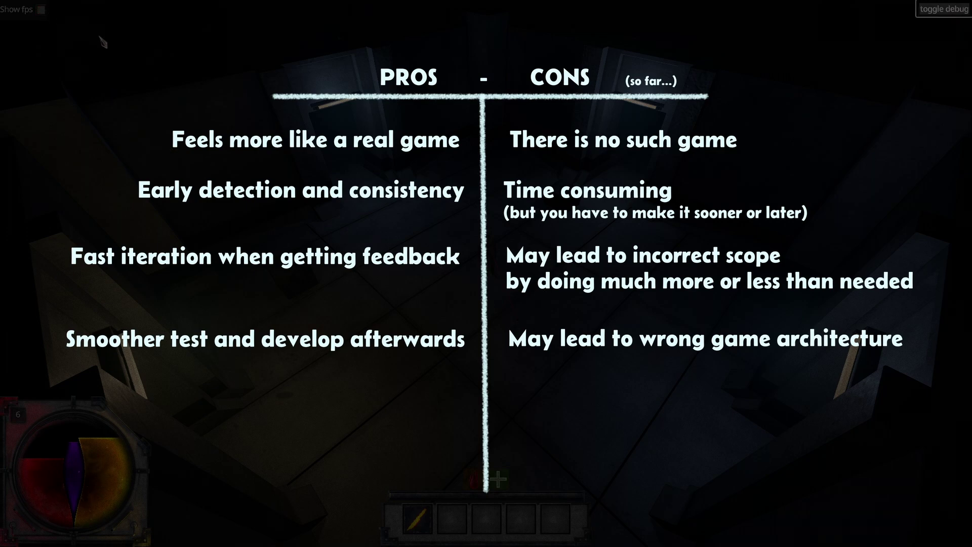
Reopen the debug panel and raise its opacity to the maximum.
click(946, 10)
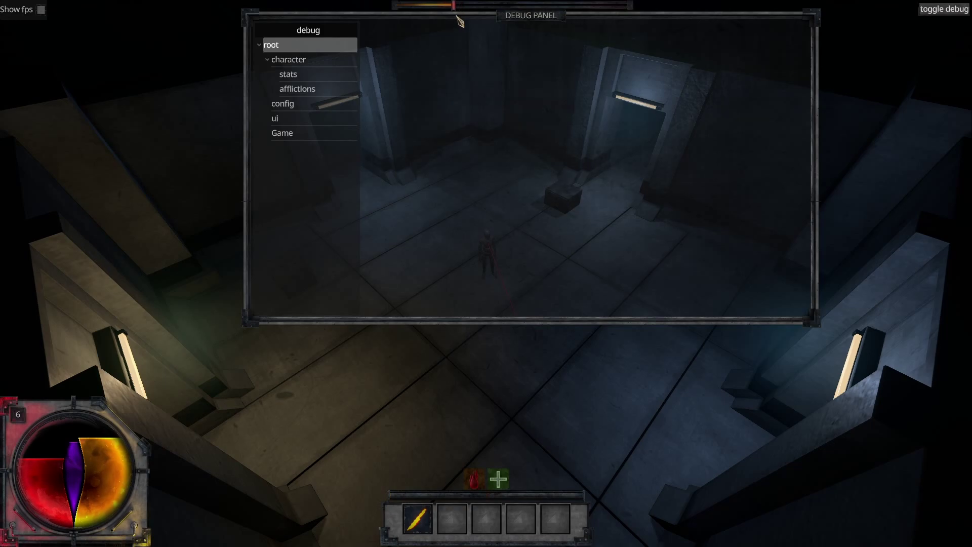
drag(454, 6, 628, 6)
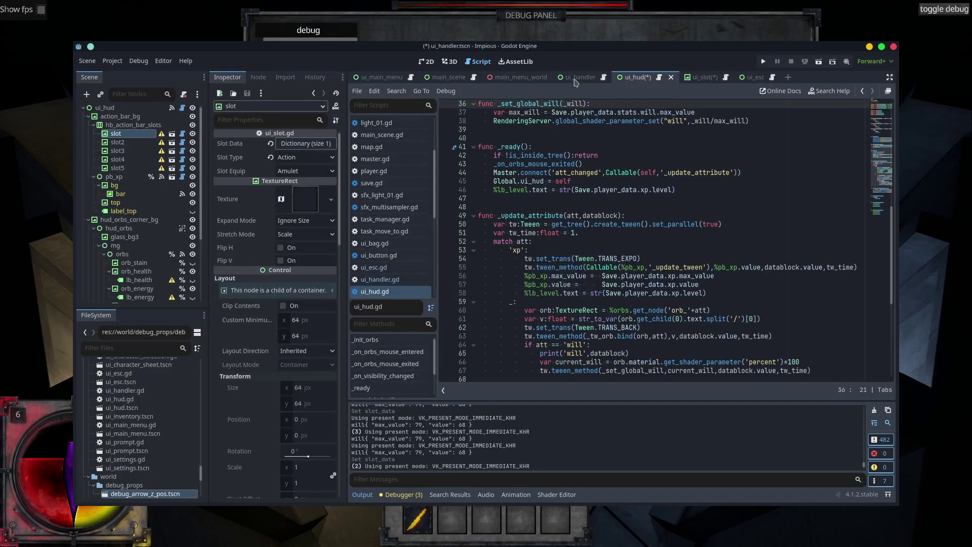